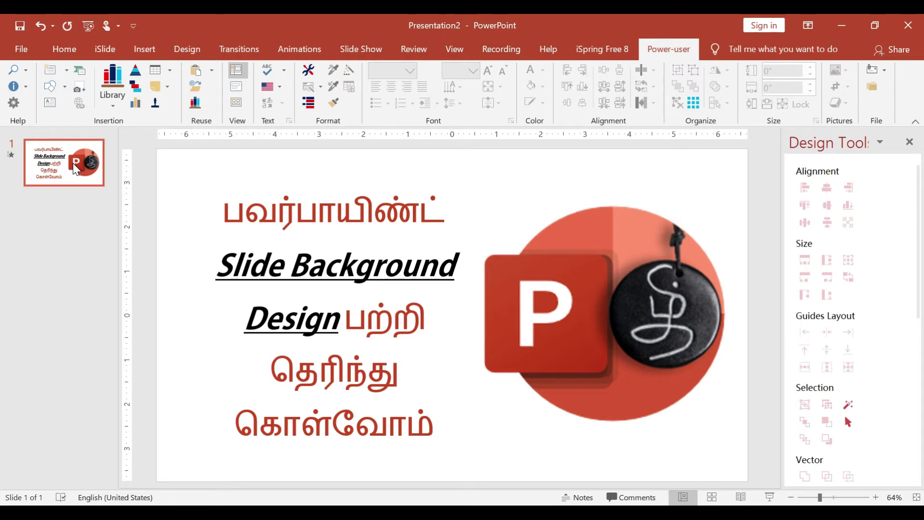
# - Duplicate the title slide until the deck has five identical slides, then return to slide 1
pyautogui.hotkey('ctrl', 'm')
pyautogui.hotkey('ctrl', 'd')
pyautogui.hotkey('ctrl', 'd')
pyautogui.hotkey('ctrl', 'd')
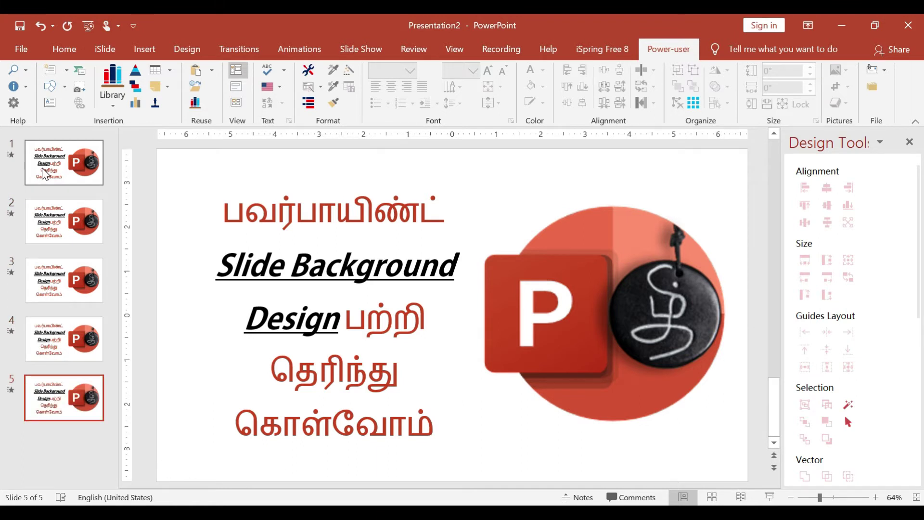
pyautogui.click(53, 168)
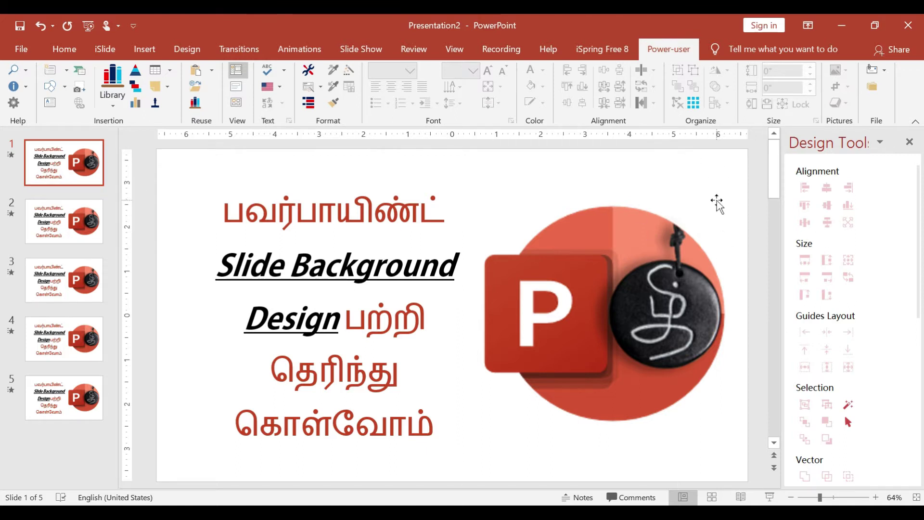
pyautogui.click(720, 470)
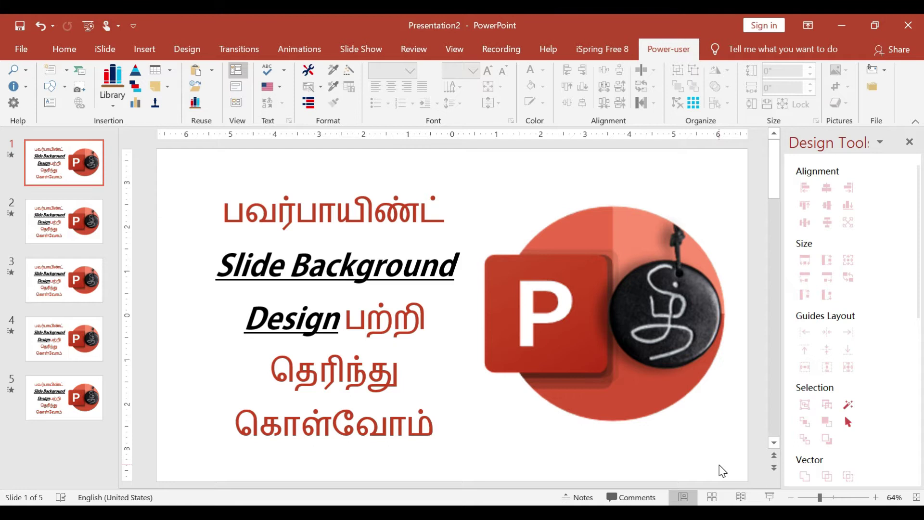
# - Give slide 1 a solid fill background, trying light orange and light blue before light green
pyautogui.rightClick(723, 472)
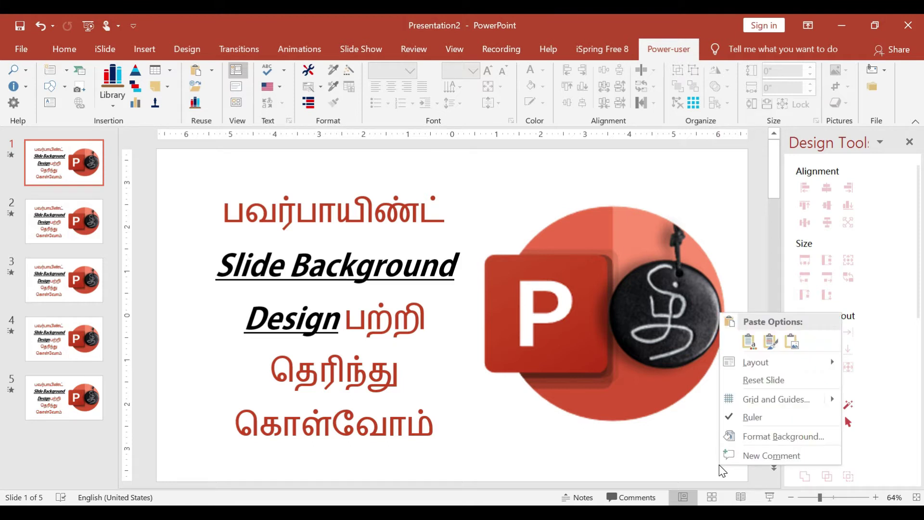
pyautogui.click(789, 436)
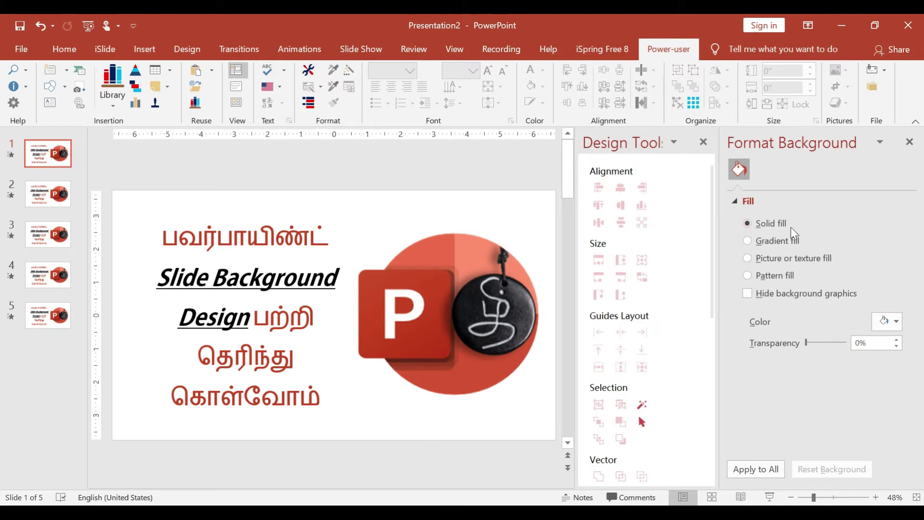
pyautogui.click(895, 321)
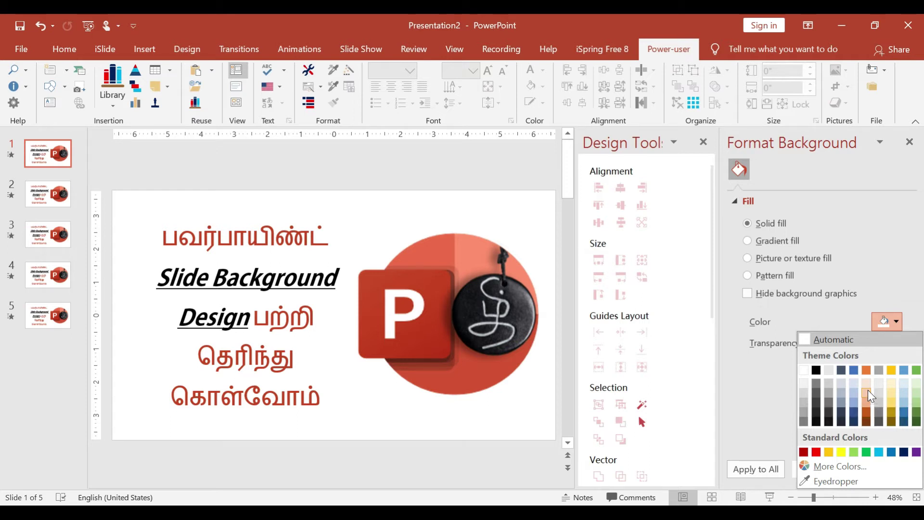
pyautogui.click(870, 392)
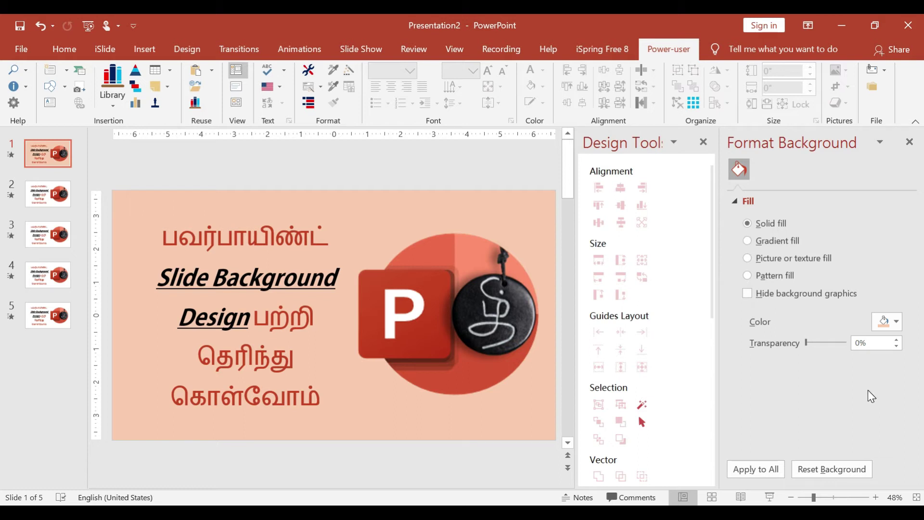
pyautogui.click(896, 323)
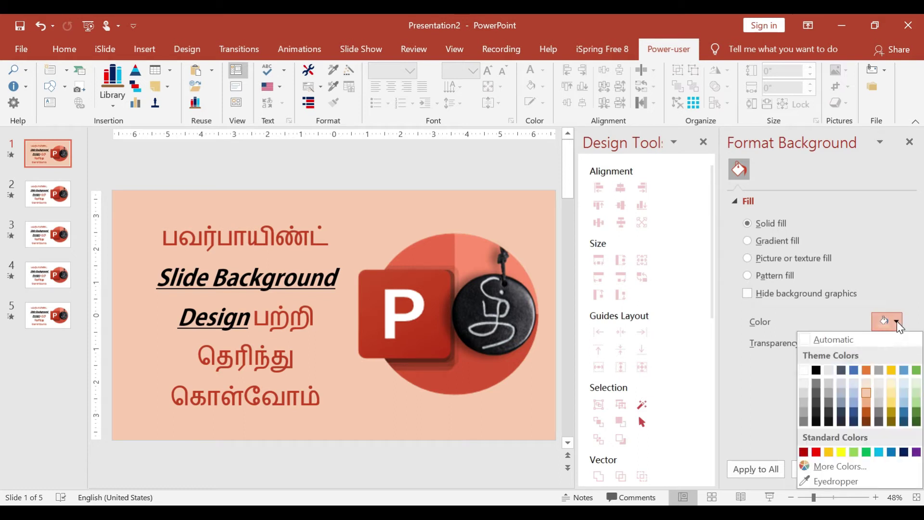
pyautogui.click(905, 393)
pyautogui.click(896, 323)
pyautogui.click(917, 384)
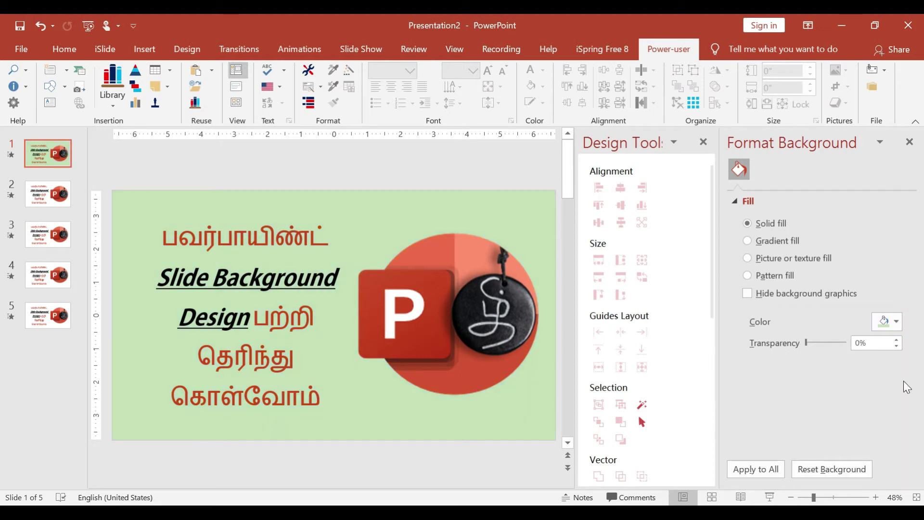
pyautogui.click(897, 322)
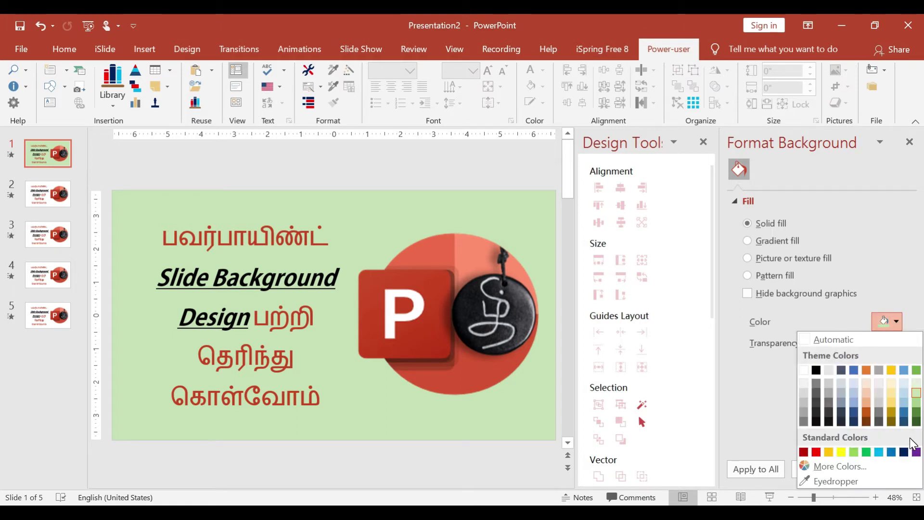
# - In More Colors, preview standard palette shades: dark purple, crimson, lavender and bright blue
pyautogui.click(826, 467)
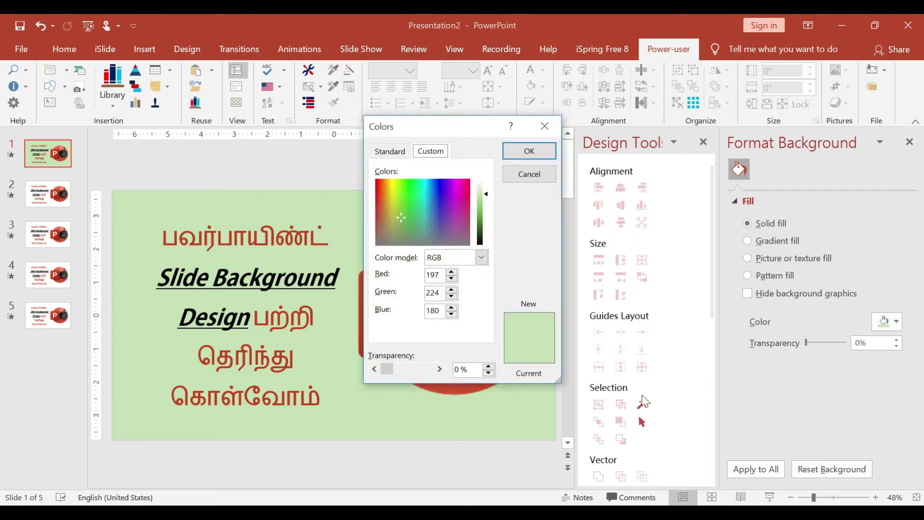
pyautogui.click(391, 152)
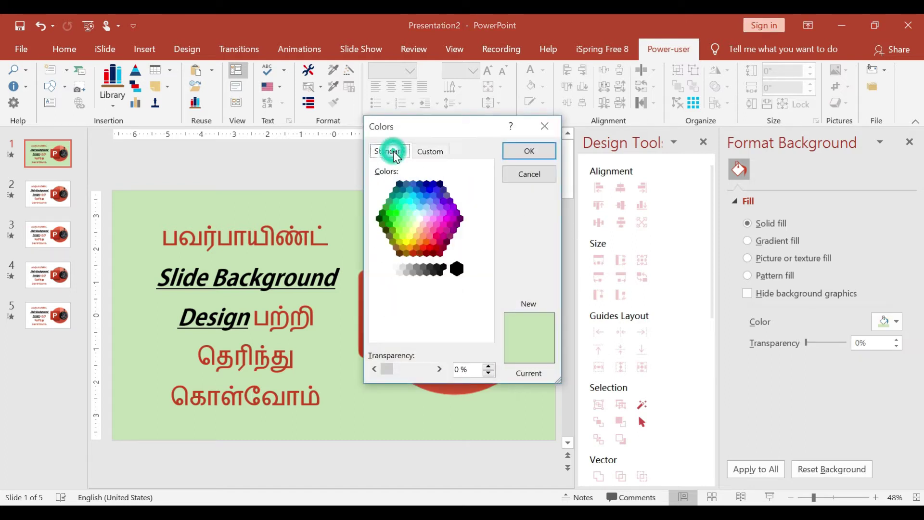
pyautogui.click(422, 153)
pyautogui.click(390, 151)
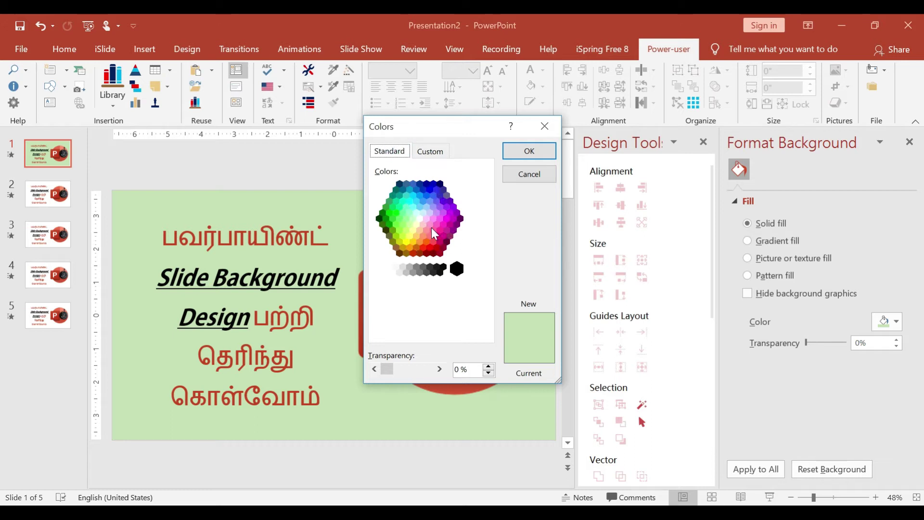
pyautogui.click(446, 243)
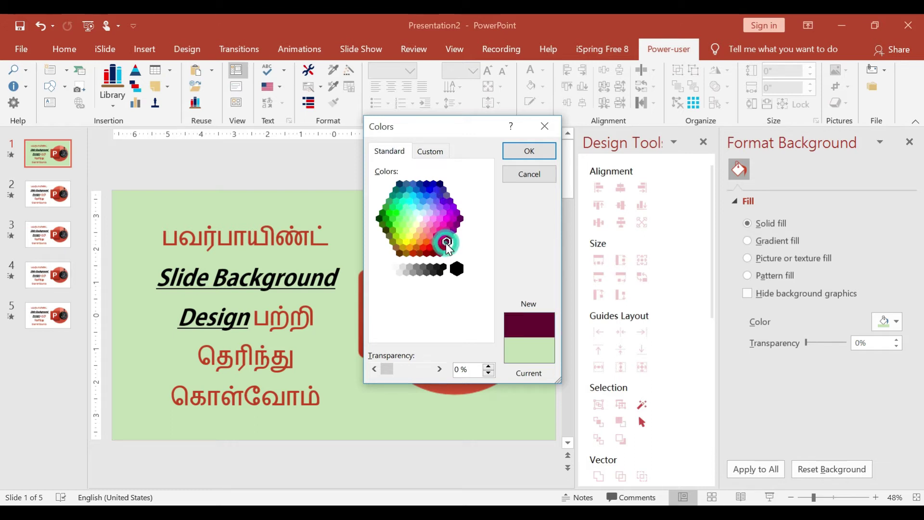
pyautogui.click(443, 248)
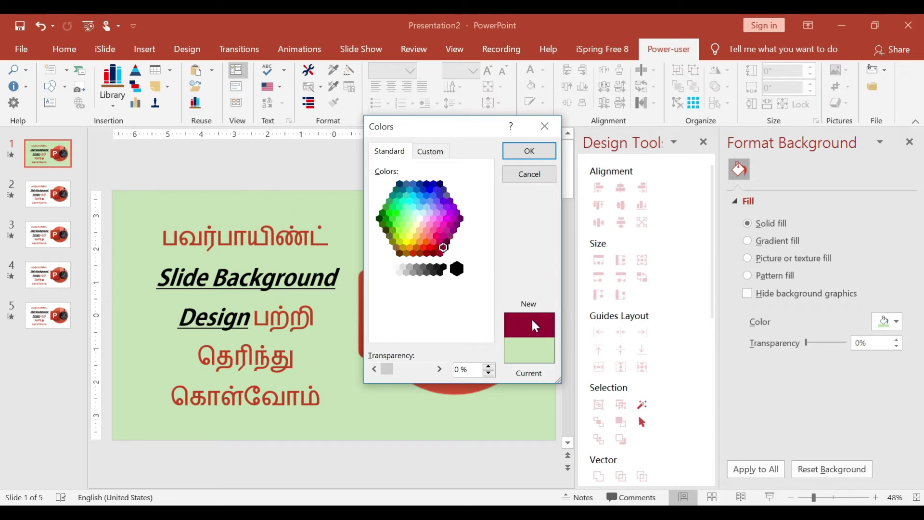
pyautogui.click(414, 238)
pyautogui.click(430, 215)
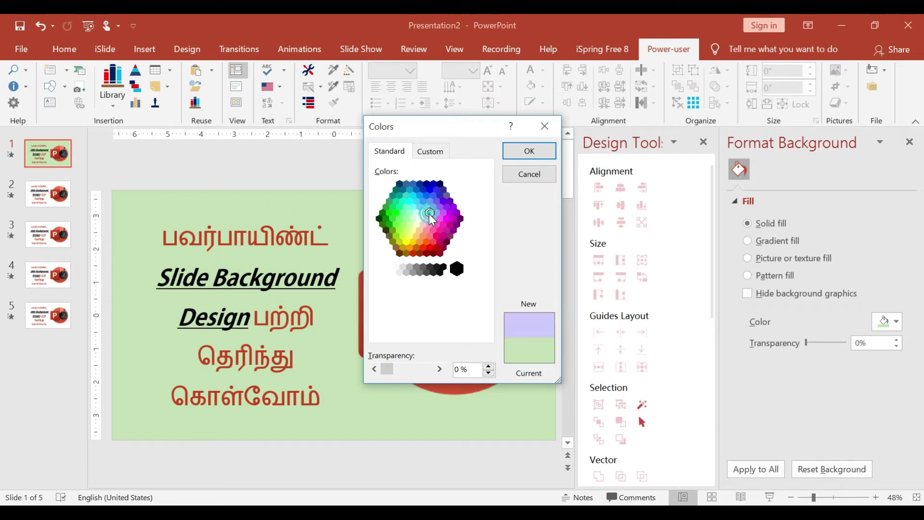
pyautogui.click(427, 195)
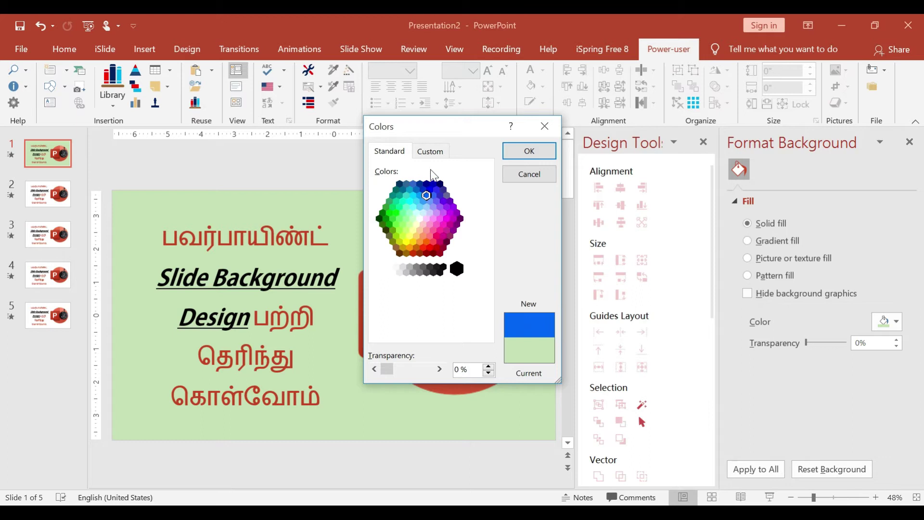
# - Pick a custom shade from the spectrum and apply it as slide 1's light peach background
pyautogui.click(442, 155)
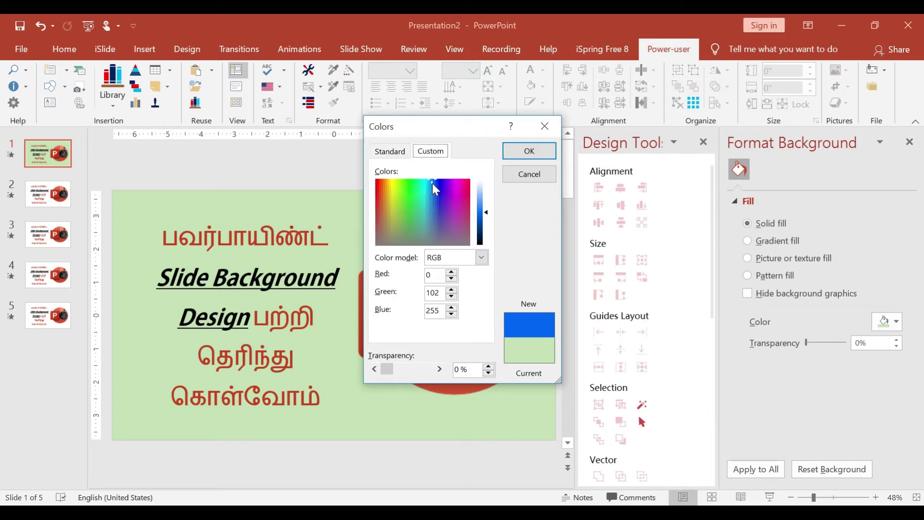
pyautogui.click(417, 196)
pyautogui.moveTo(417, 197); pyautogui.dragTo(490, 200)
pyautogui.click(488, 212)
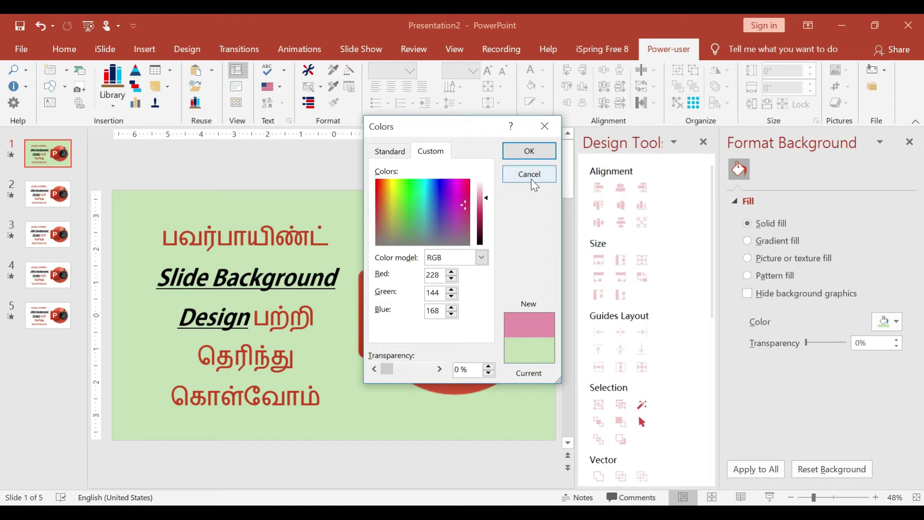
pyautogui.click(529, 151)
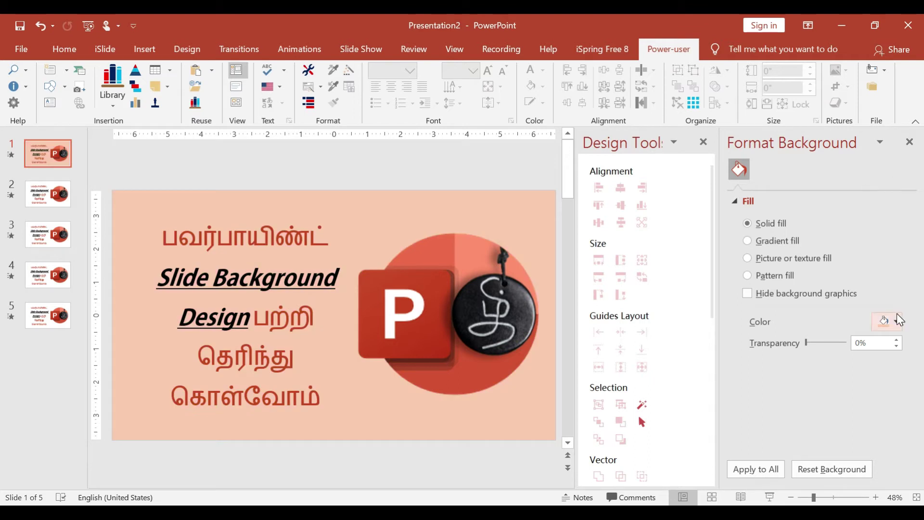
# - Sample the logo pendant's dark grey with the Eyedropper as slide 1's background colour
pyautogui.click(903, 327)
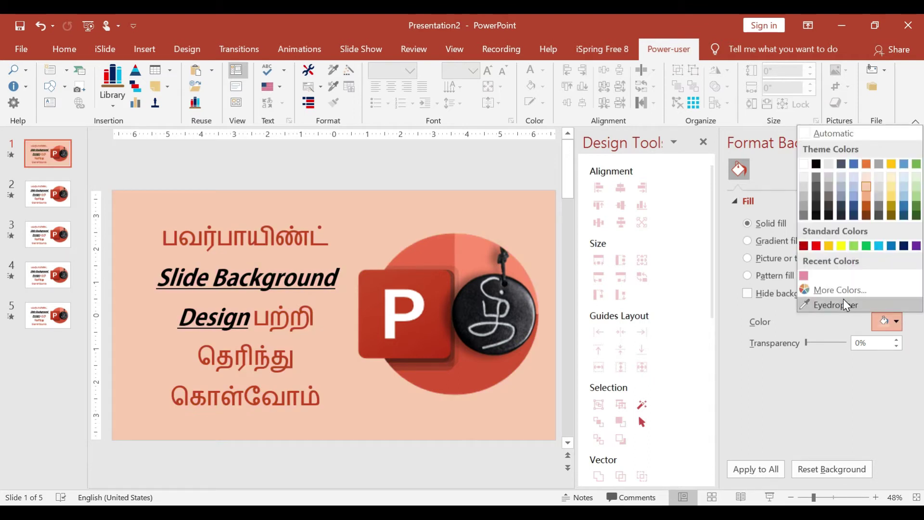
pyautogui.click(847, 304)
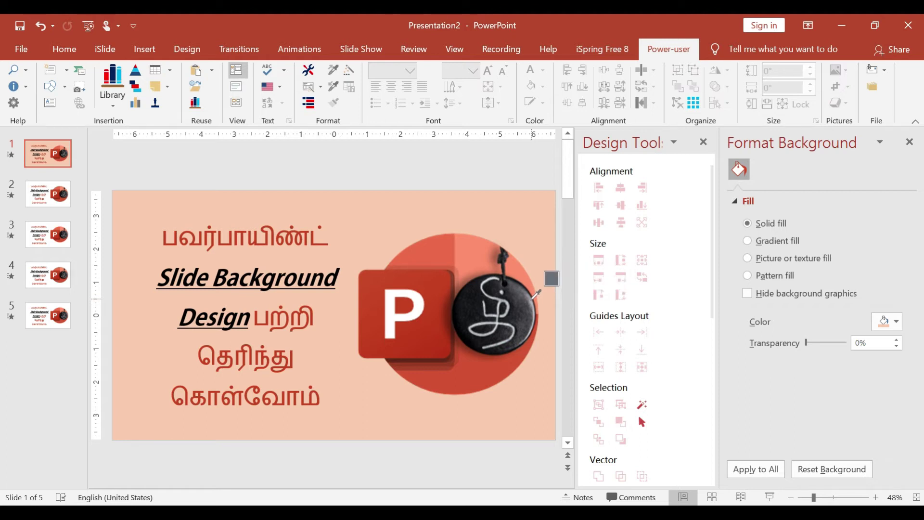
pyautogui.click(532, 298)
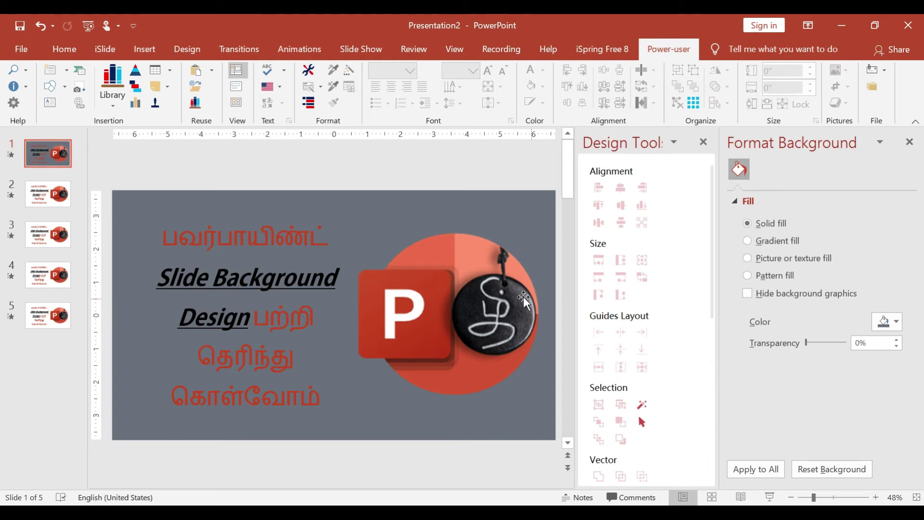
# - Change slide 1's Tamil title font colour to white, then select slide 2
pyautogui.click(203, 239)
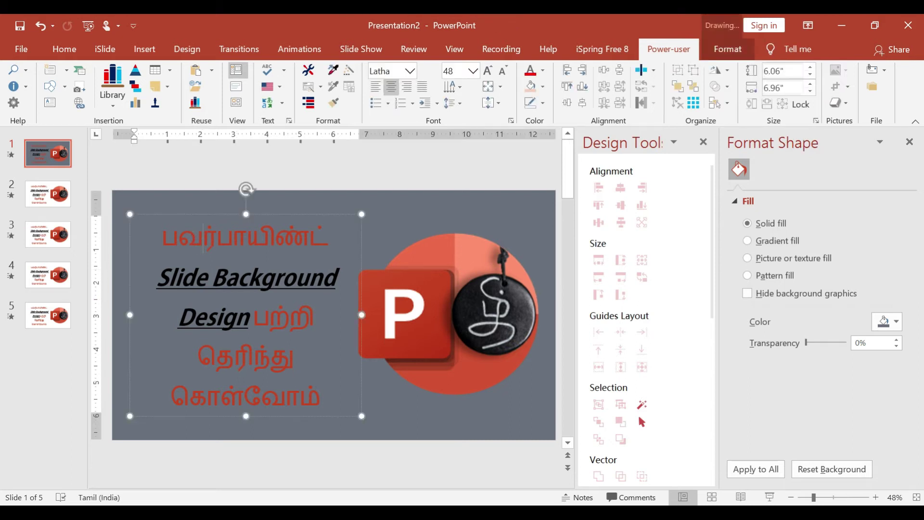
pyautogui.moveTo(130, 214); pyautogui.dragTo(129, 214)
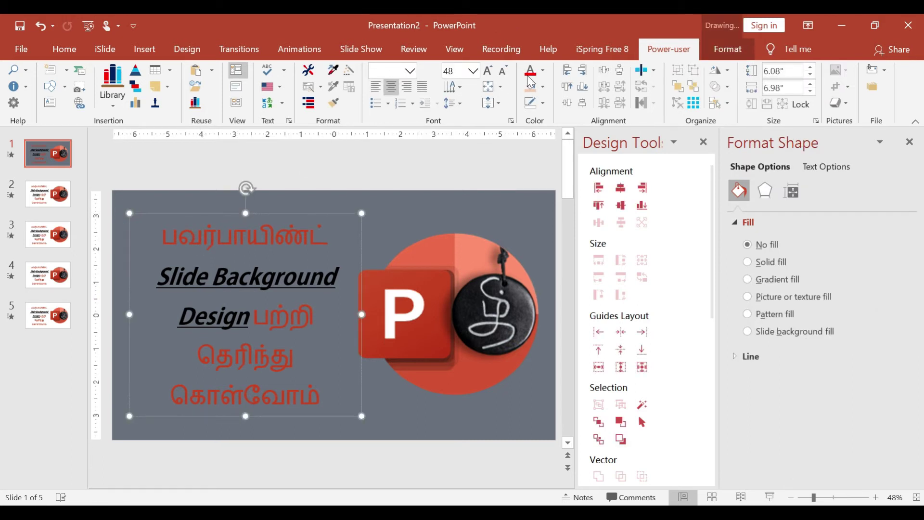
pyautogui.click(545, 71)
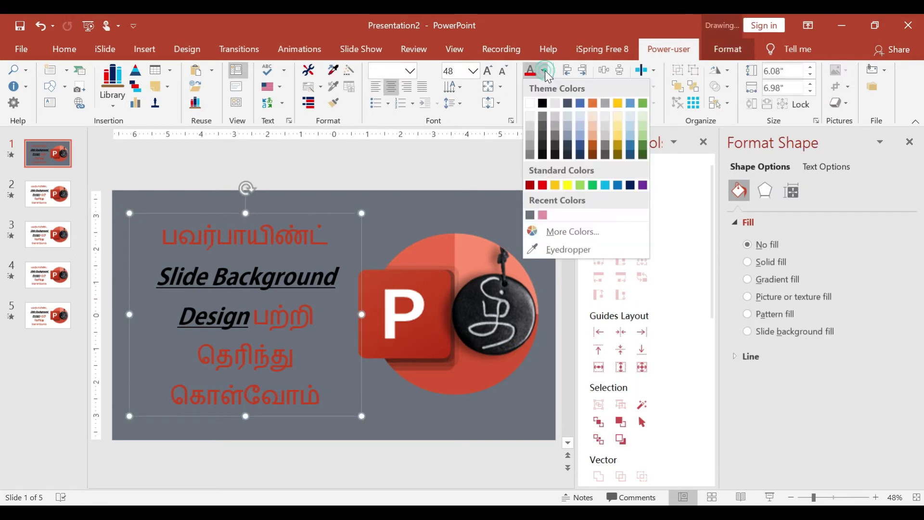
pyautogui.click(531, 103)
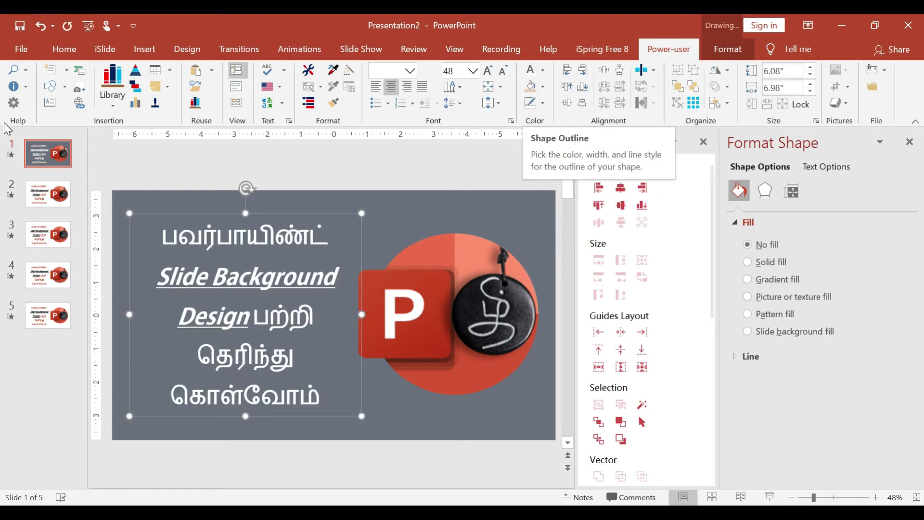
pyautogui.click(65, 198)
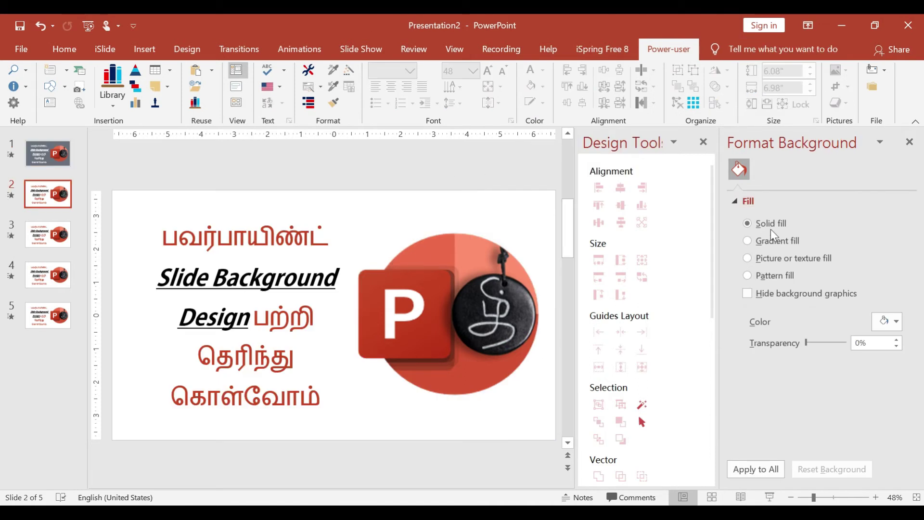
# - Switch slide 2 to a gradient fill and try presets, settling on the radial orange one
pyautogui.click(748, 241)
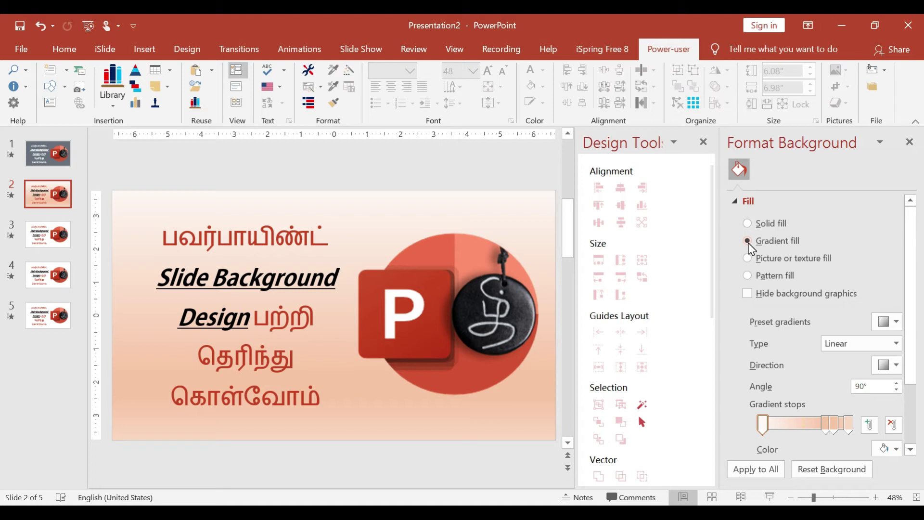
pyautogui.click(894, 322)
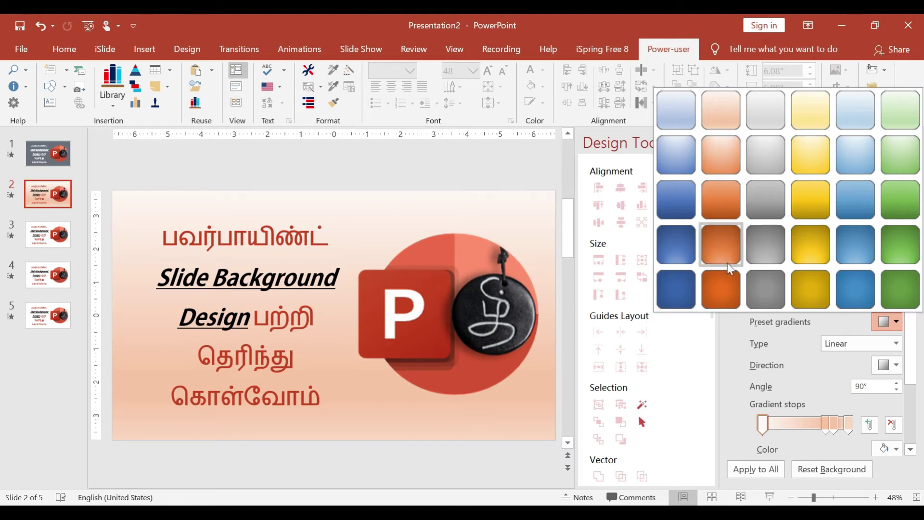
pyautogui.click(724, 109)
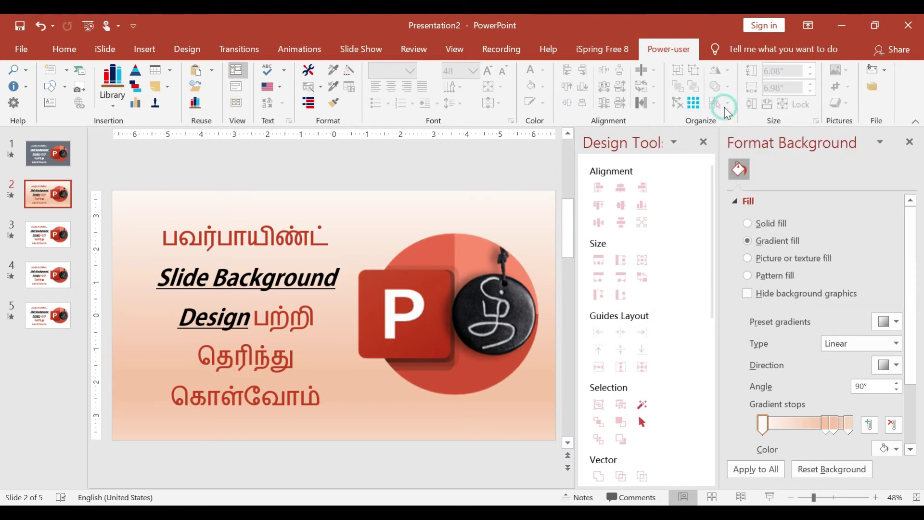
pyautogui.click(897, 323)
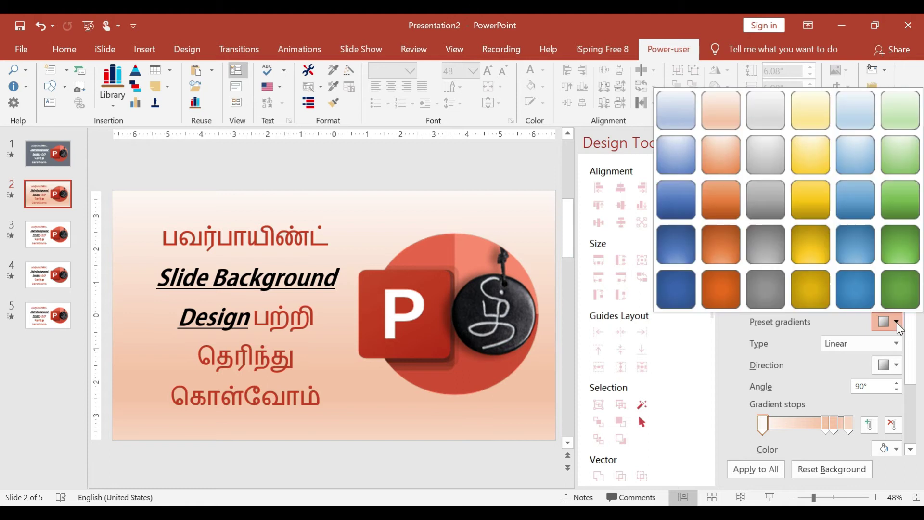
pyautogui.click(732, 148)
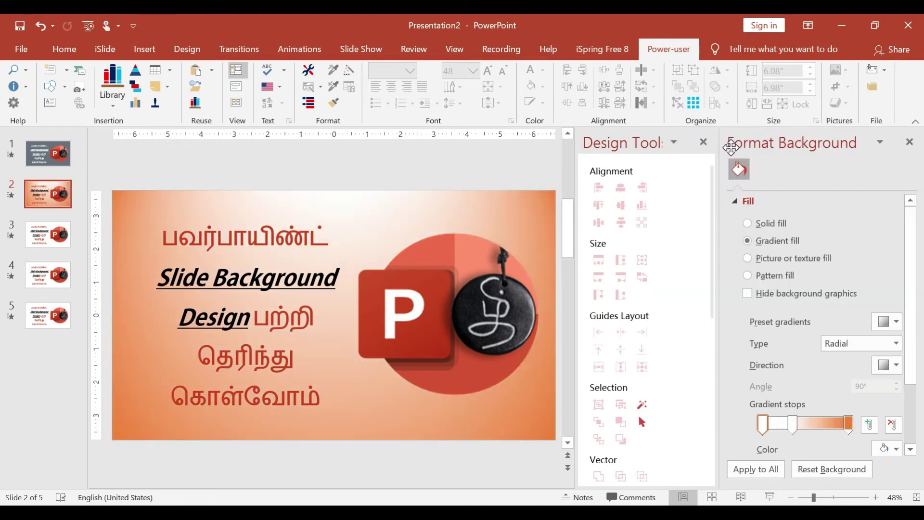
pyautogui.click(896, 322)
pyautogui.click(718, 182)
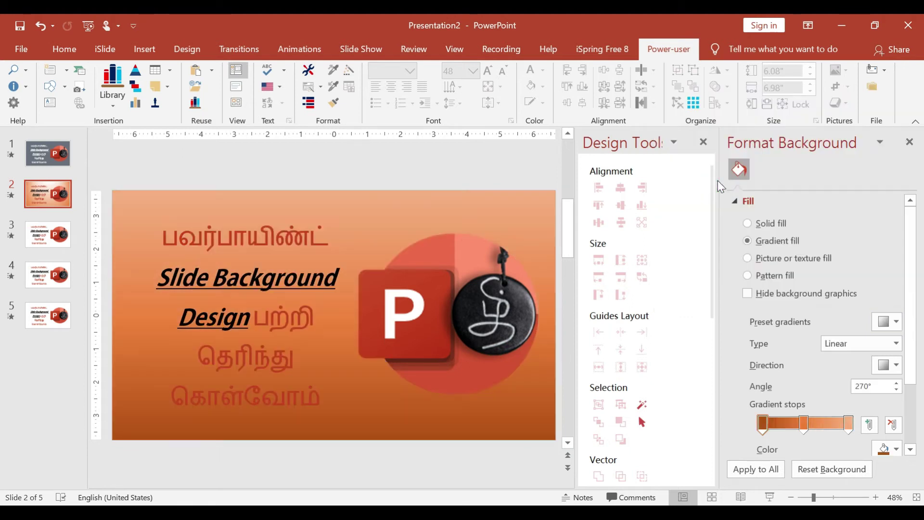
pyautogui.click(896, 322)
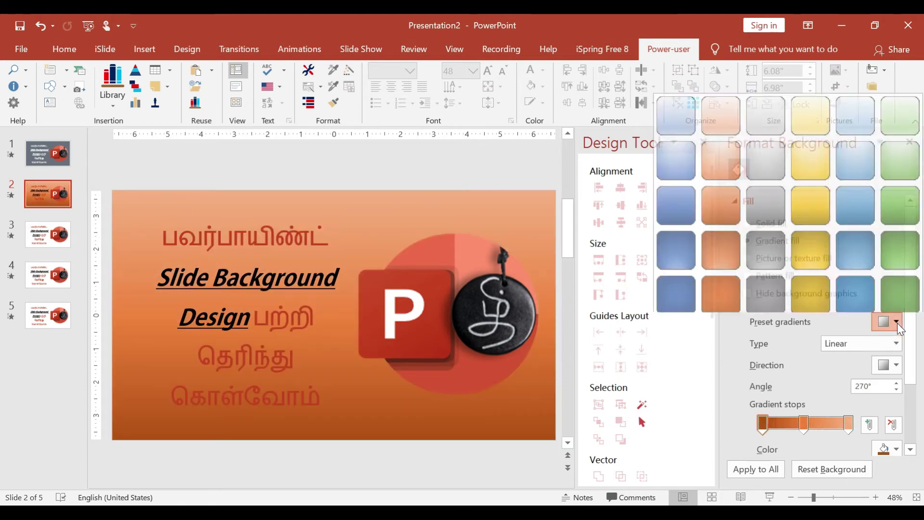
pyautogui.click(732, 254)
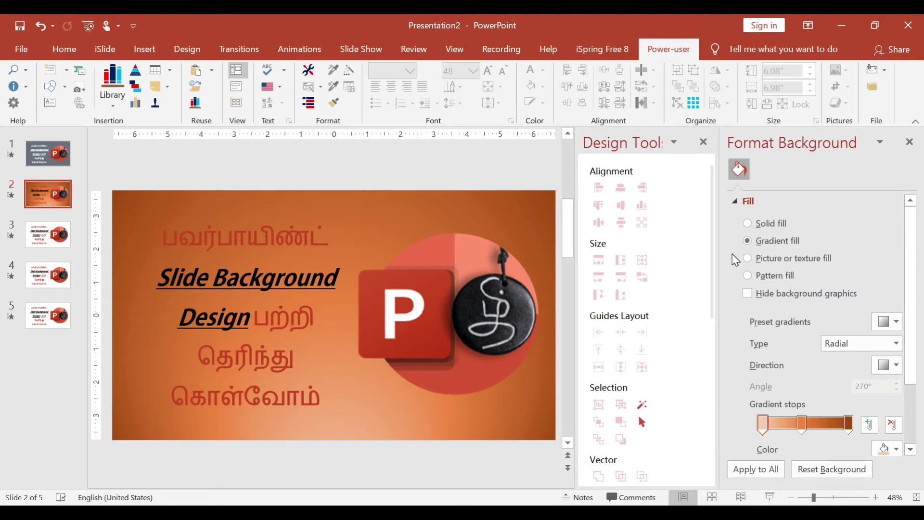
# - Set gradient stops to yellow and green, then apply the Light Gradient - Accent 2 peach preset
pyautogui.click(763, 424)
pyautogui.click(897, 448)
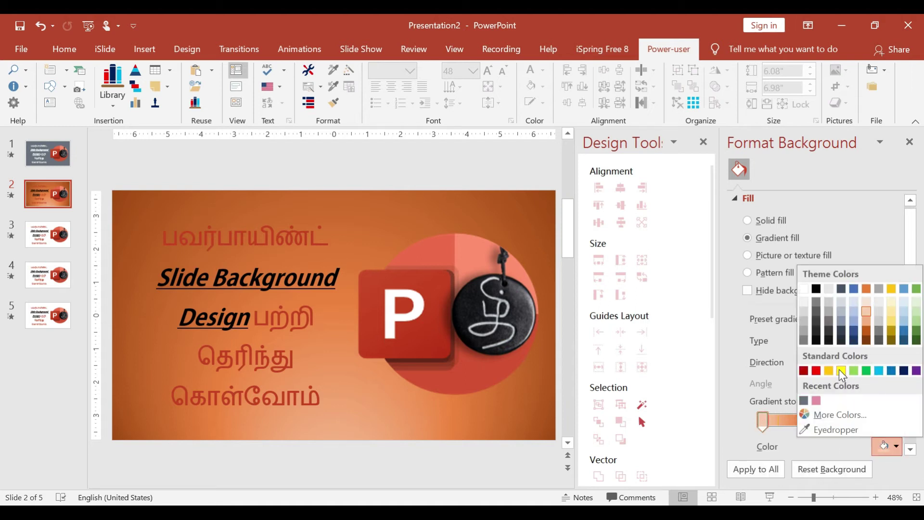
pyautogui.click(840, 370)
pyautogui.click(801, 421)
pyautogui.click(888, 446)
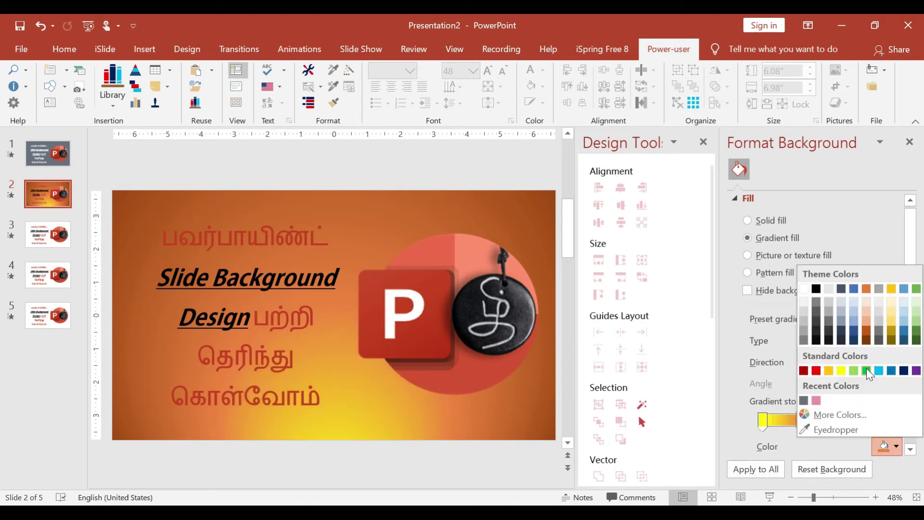
pyautogui.click(866, 369)
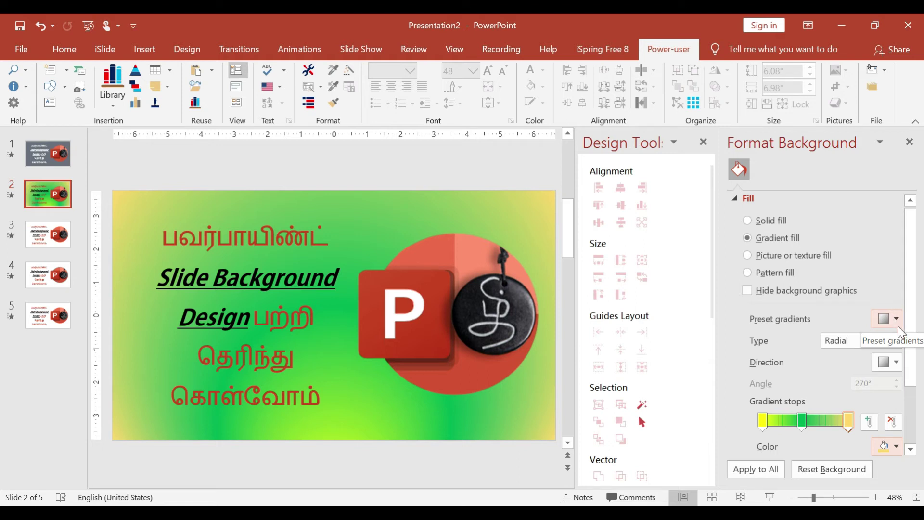
pyautogui.click(898, 325)
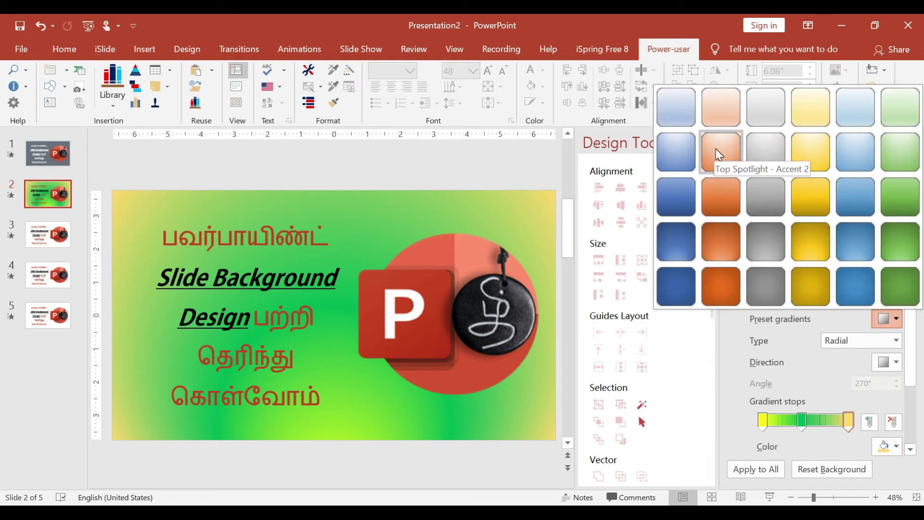
pyautogui.click(721, 115)
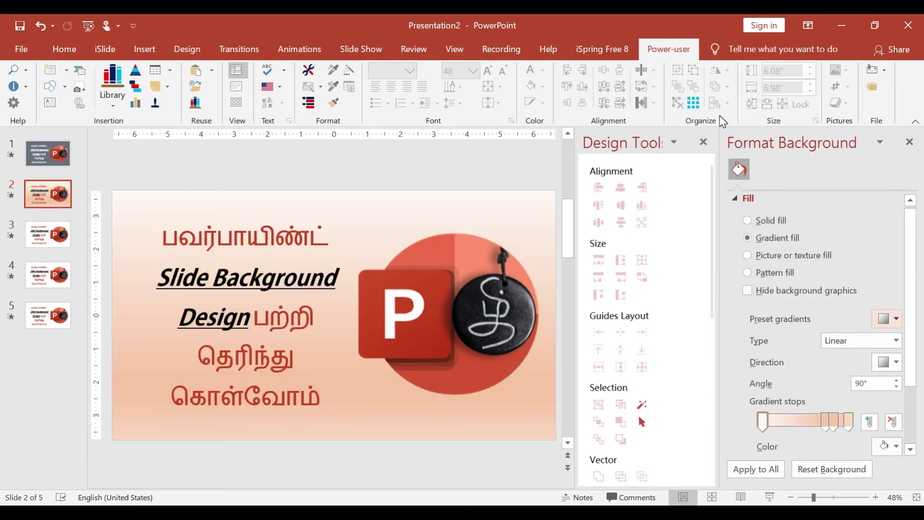
# - Give slide 3 a picture or texture fill, starting with the cream texture
pyautogui.click(47, 226)
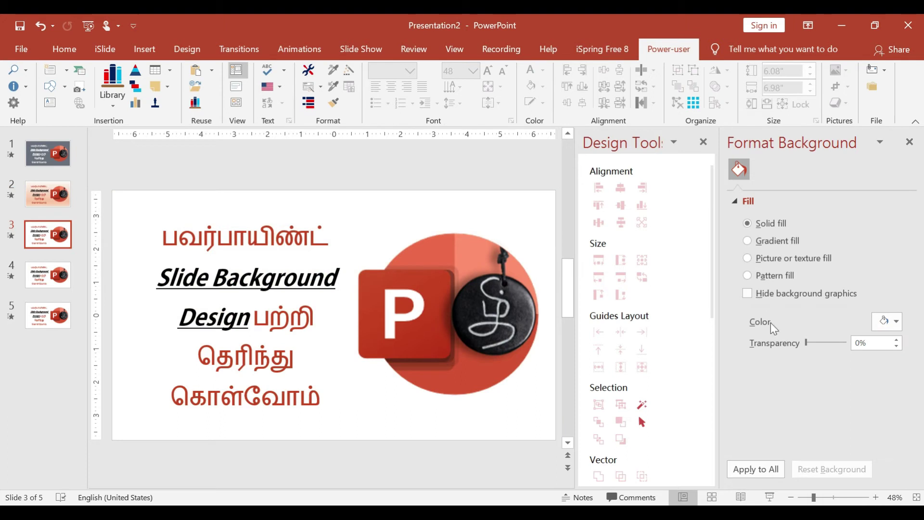
pyautogui.click(747, 258)
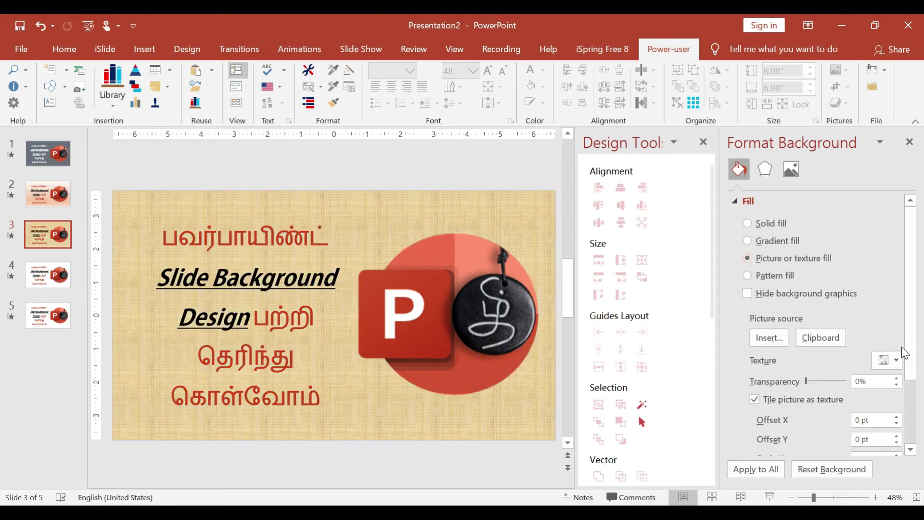
pyautogui.click(894, 359)
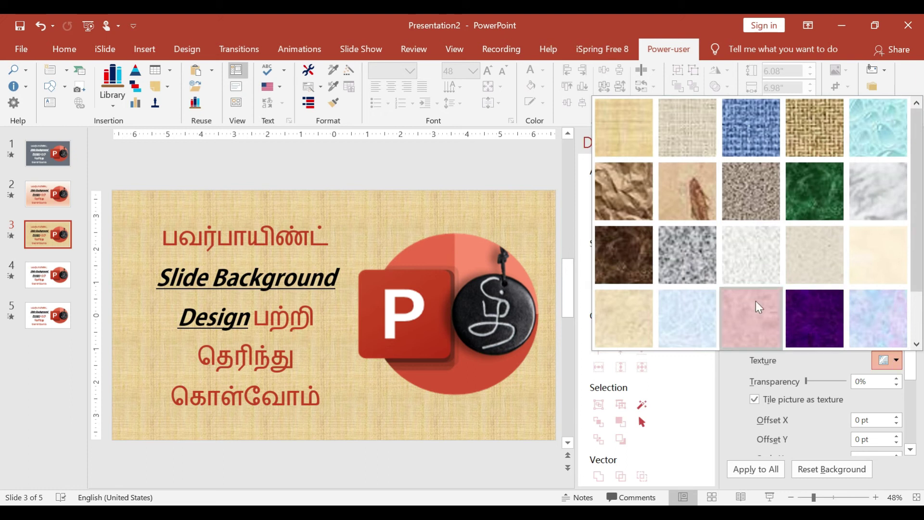
pyautogui.moveTo(918, 221); pyautogui.dragTo(917, 267)
pyautogui.click(858, 184)
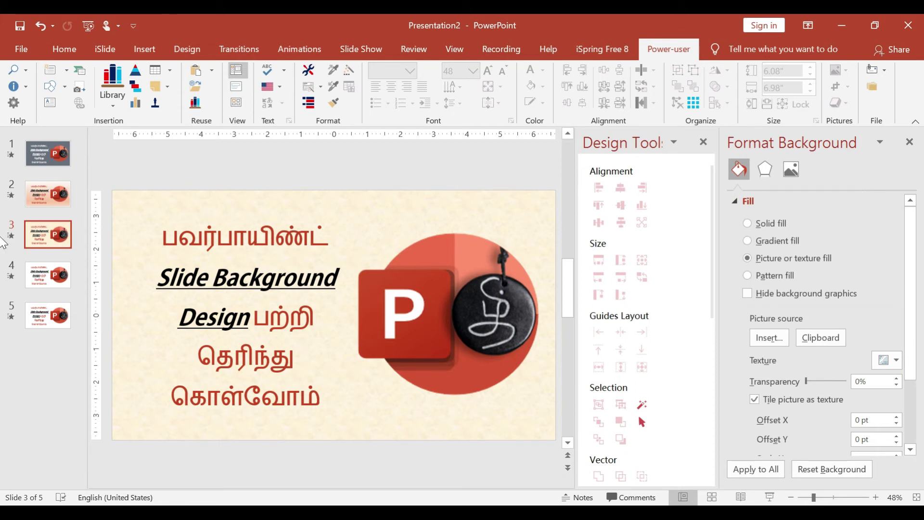
# - Try purple, light blue and pink textures, finishing with the beige parchment texture
pyautogui.click(896, 363)
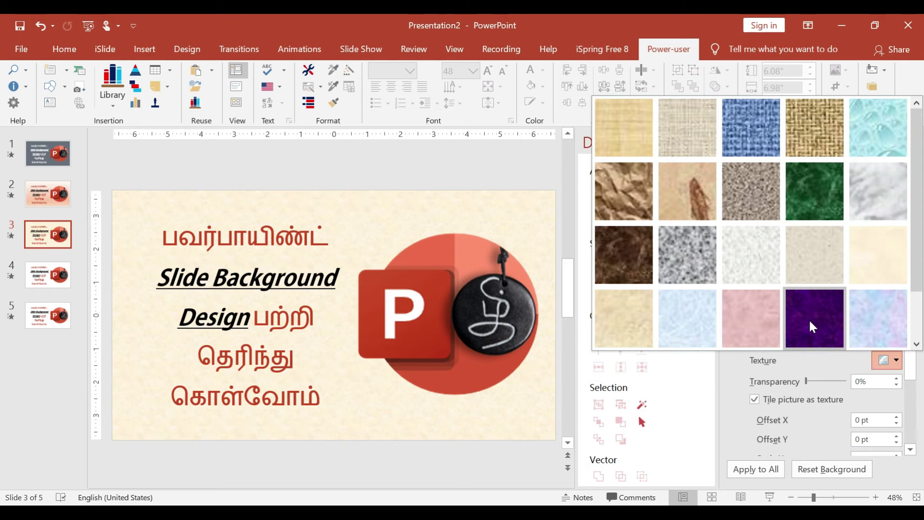
pyautogui.click(811, 321)
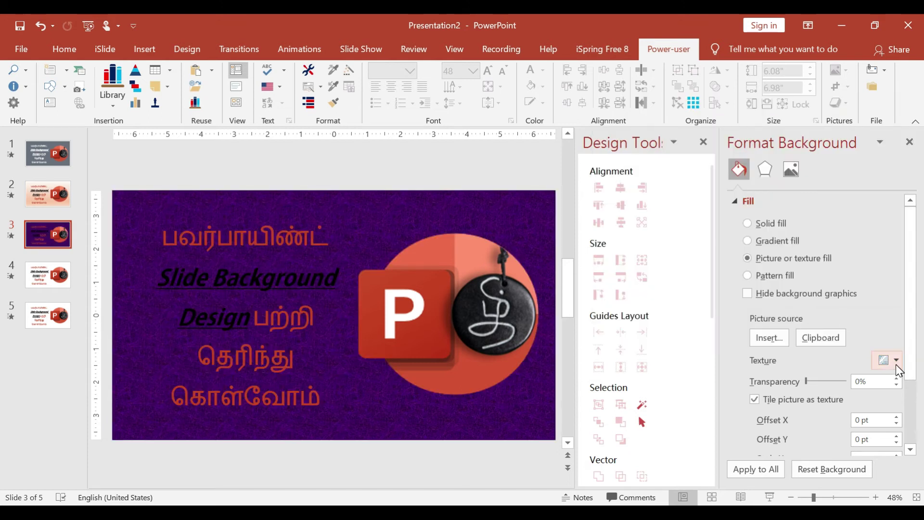
pyautogui.click(895, 363)
pyautogui.click(704, 311)
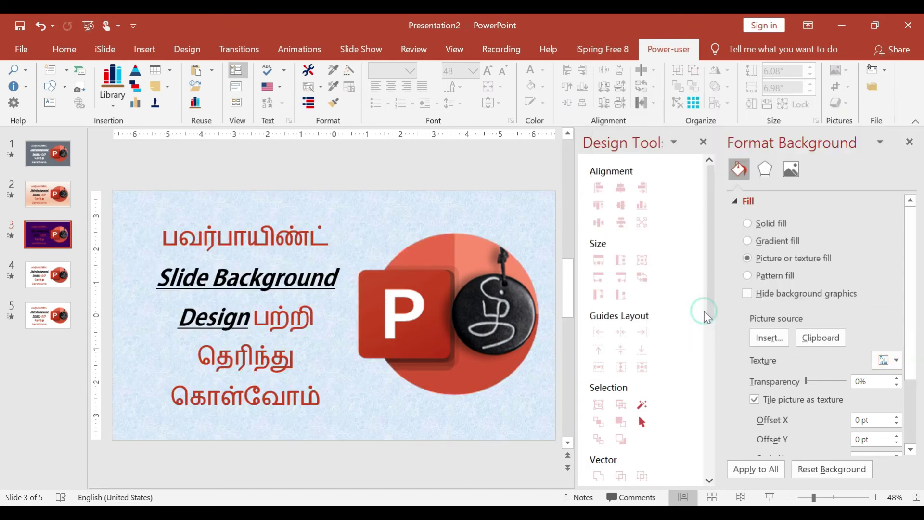
pyautogui.click(901, 362)
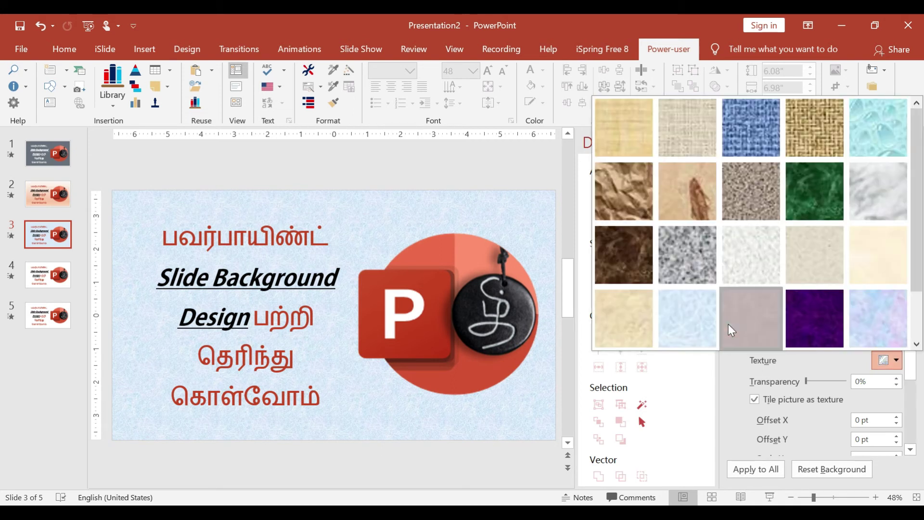
pyautogui.click(729, 324)
pyautogui.click(895, 362)
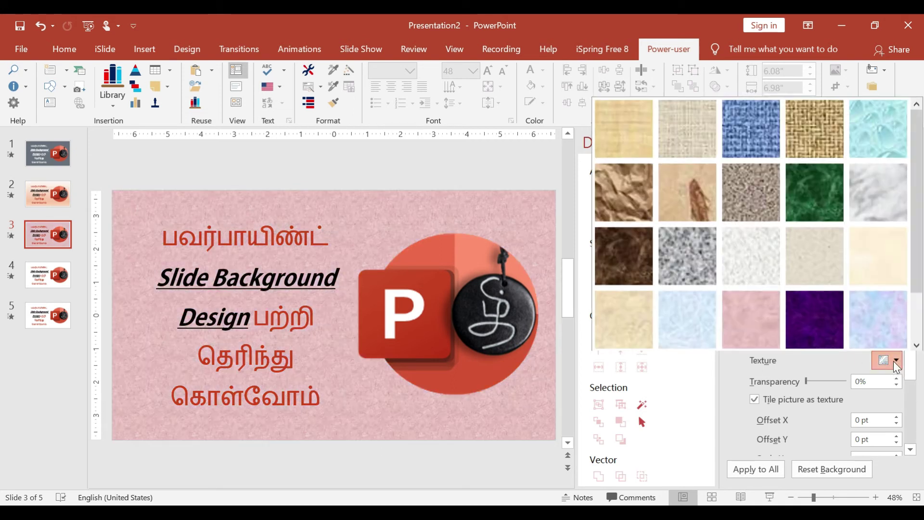
pyautogui.click(628, 334)
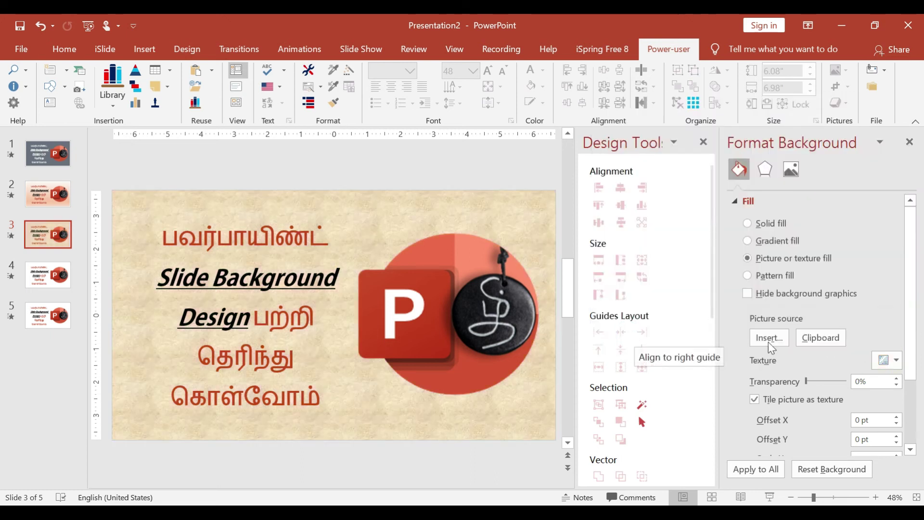
# - Give slide 4 a pattern fill, trying stripes and dots before choosing Wide upward diagonal
pyautogui.click(37, 269)
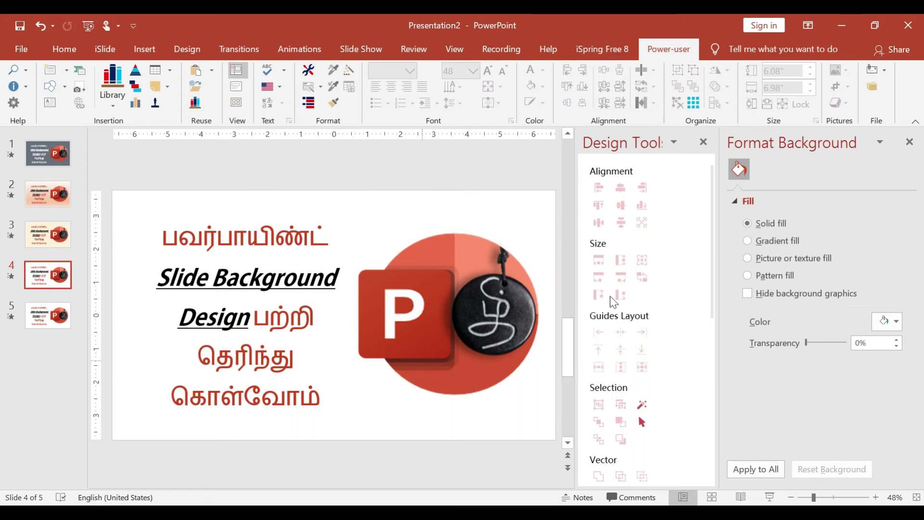
pyautogui.click(748, 276)
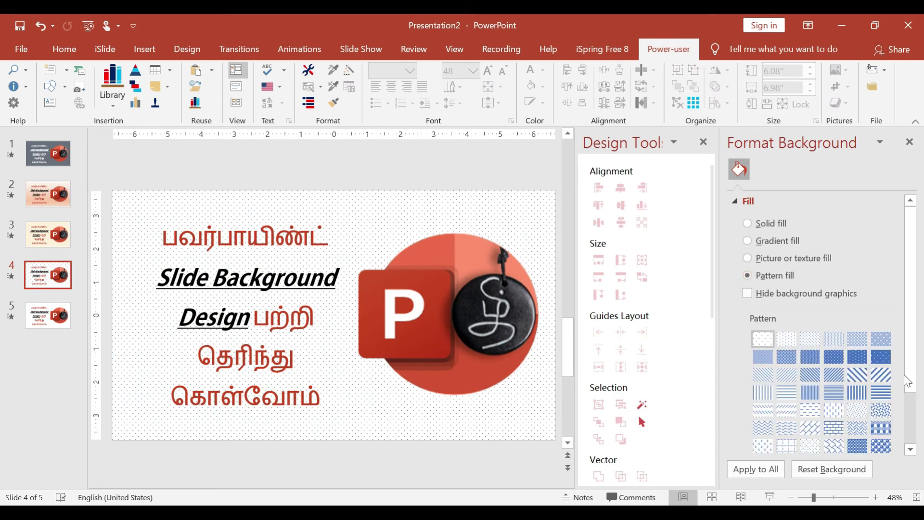
pyautogui.scroll(-2, 910, 366)
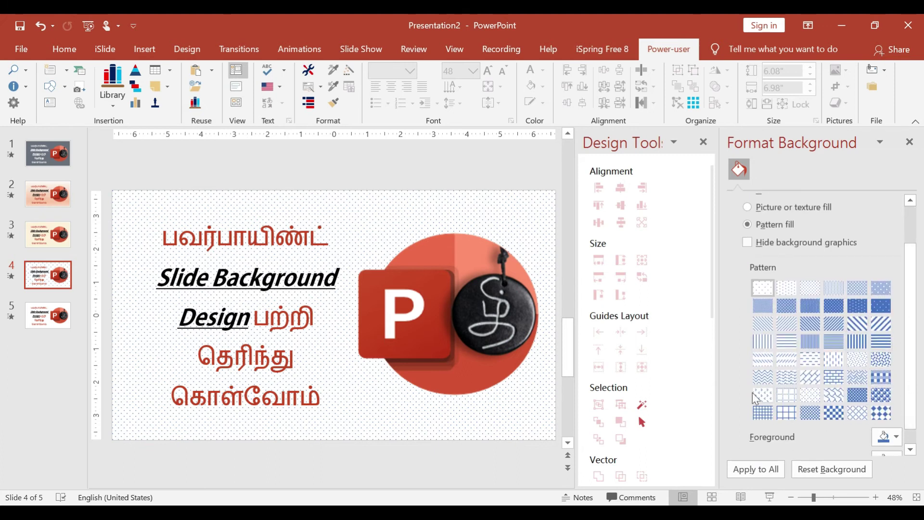
pyautogui.click(858, 324)
pyautogui.click(836, 327)
pyautogui.click(786, 323)
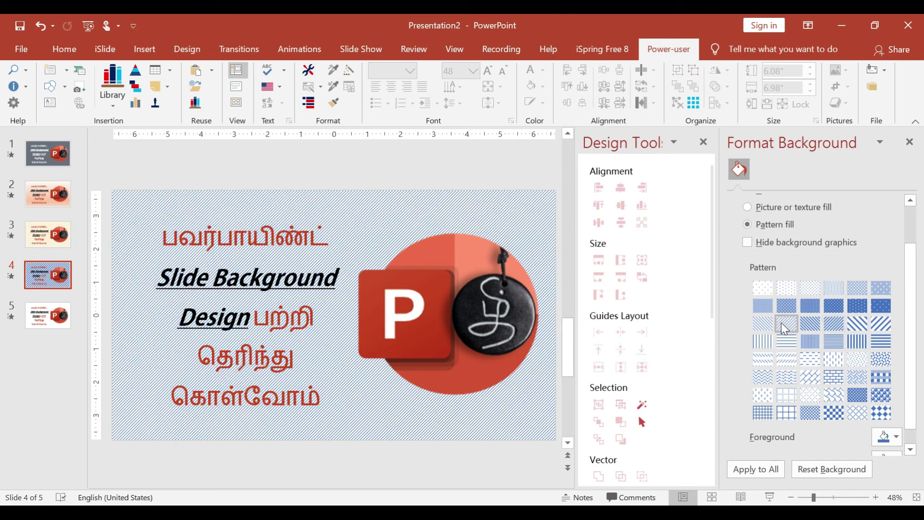
pyautogui.click(812, 306)
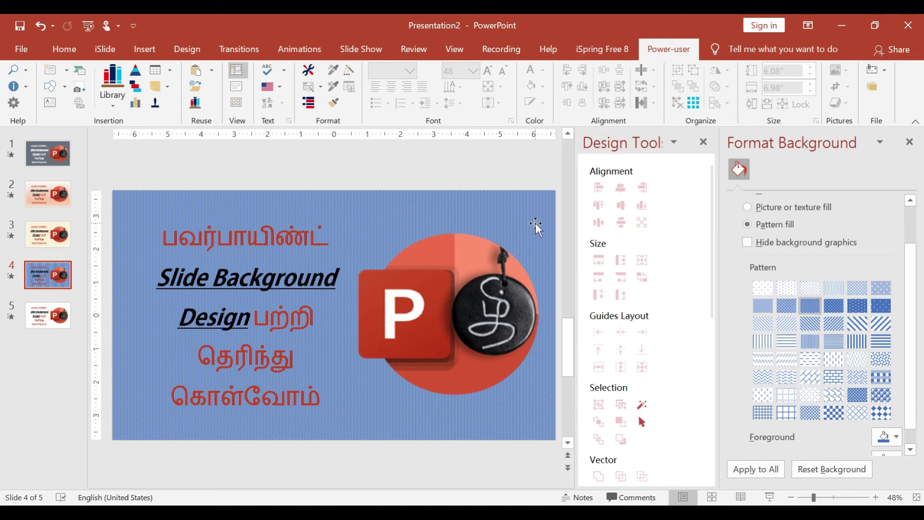
pyautogui.click(878, 326)
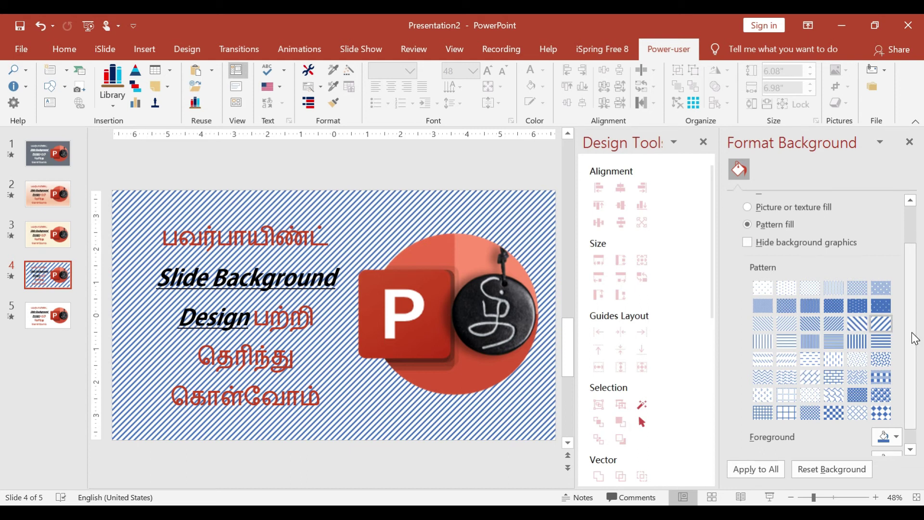
pyautogui.scroll(-2, 917, 383)
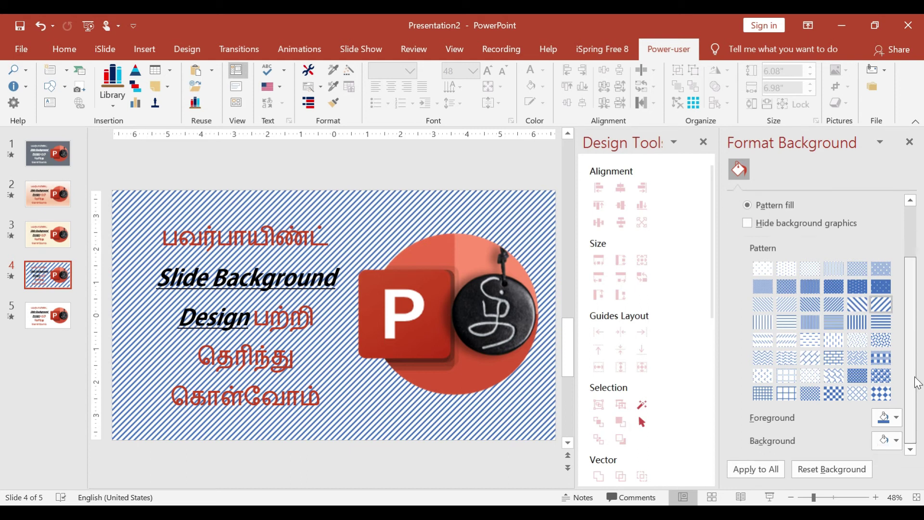
# - Set slide 4's pattern foreground to light orange, undo a dark orange background, then select slide 5
pyautogui.click(896, 417)
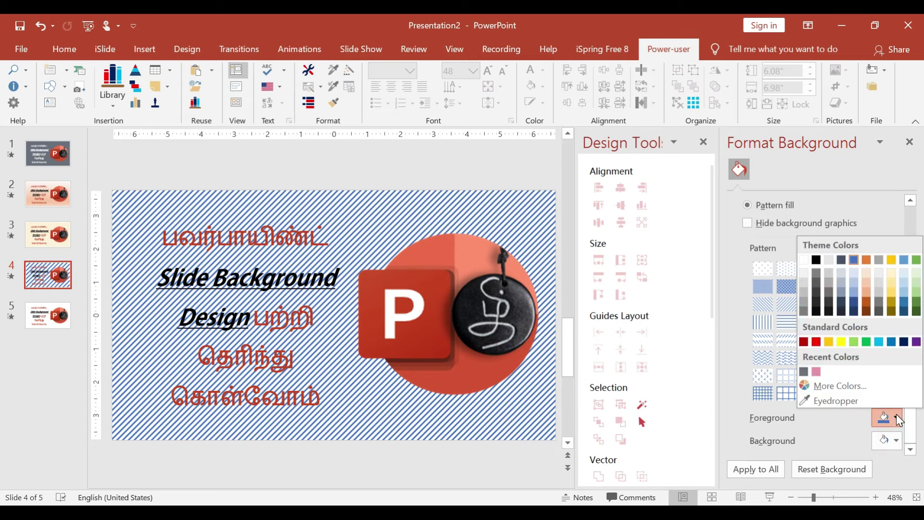
pyautogui.click(865, 286)
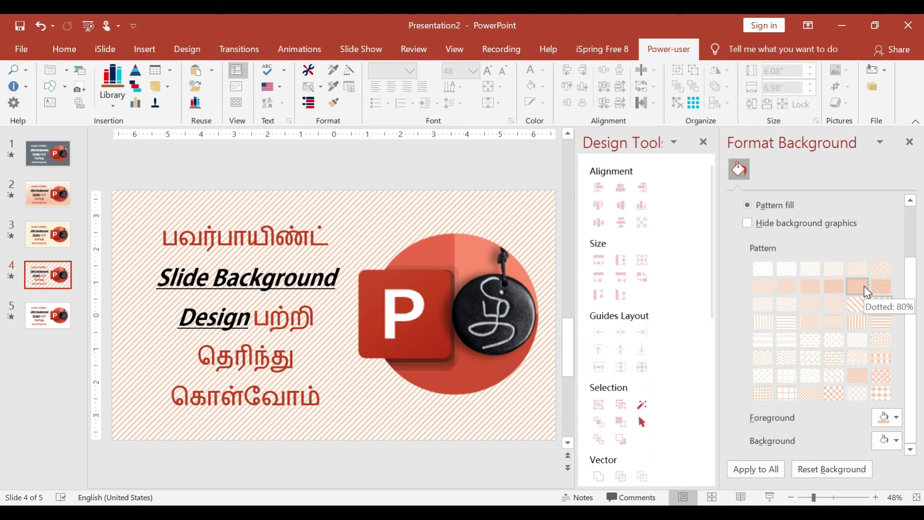
pyautogui.click(897, 444)
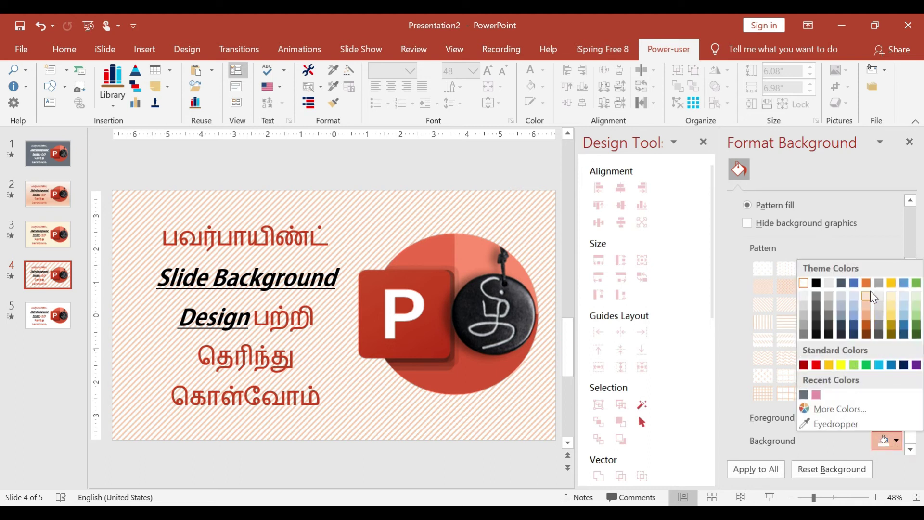
pyautogui.click(868, 336)
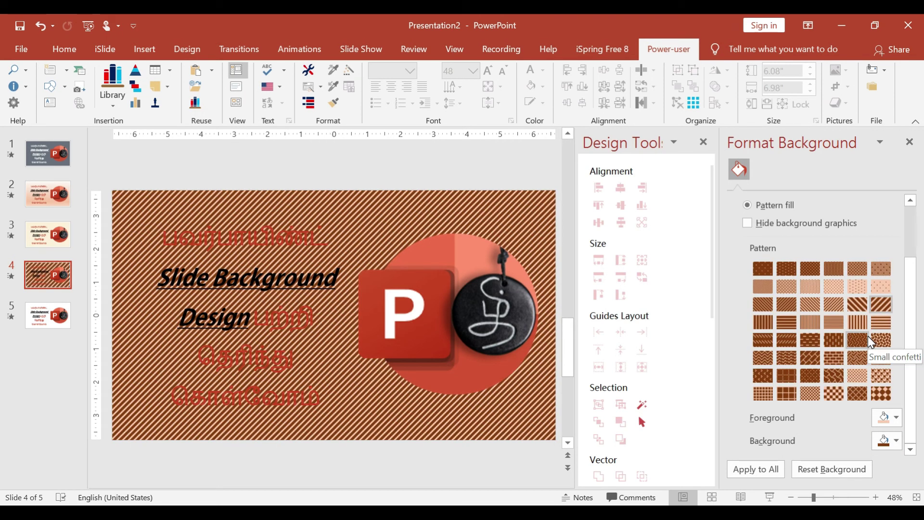
pyautogui.hotkey('ctrl', 'z')
pyautogui.hotkey('ctrl', 'z')
pyautogui.click(35, 314)
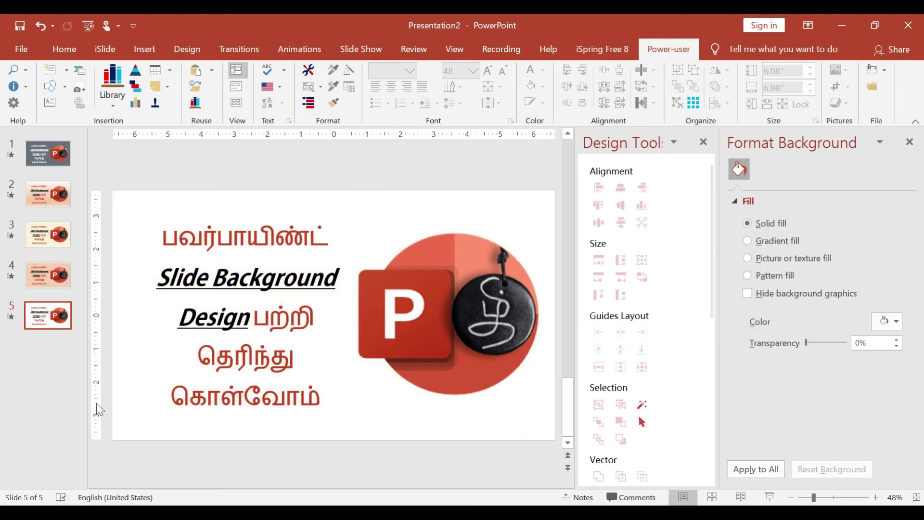
# - Duplicate the slide 5 logo, recolour the copy with Washout, and copy it to the clipboard
pyautogui.click(445, 316)
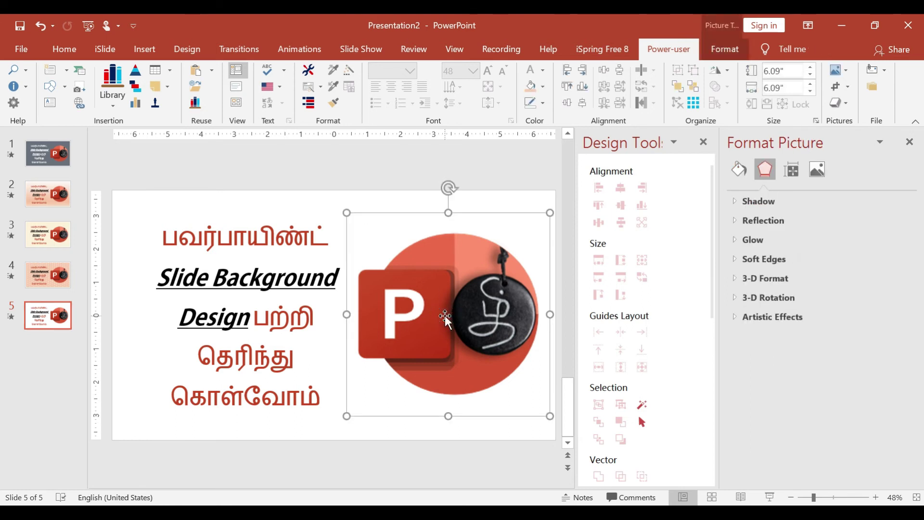
pyautogui.hotkey('ctrl', 'd')
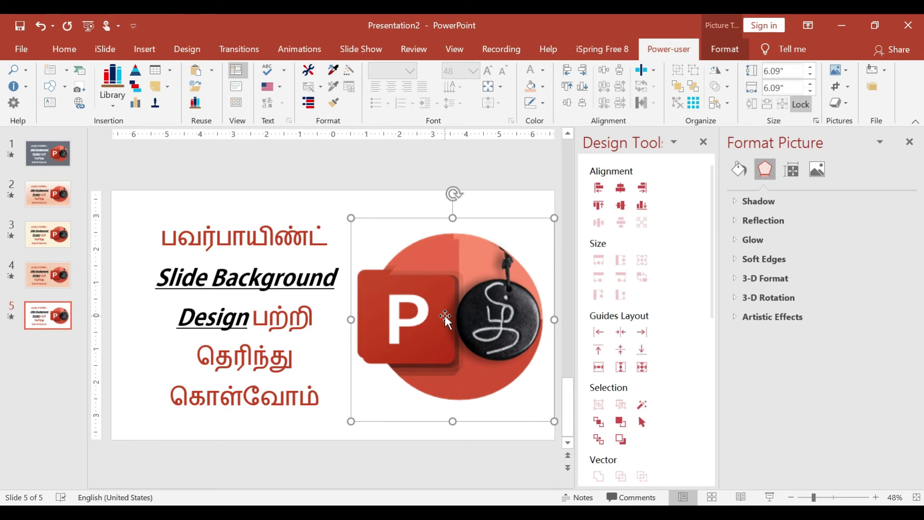
pyautogui.click(726, 50)
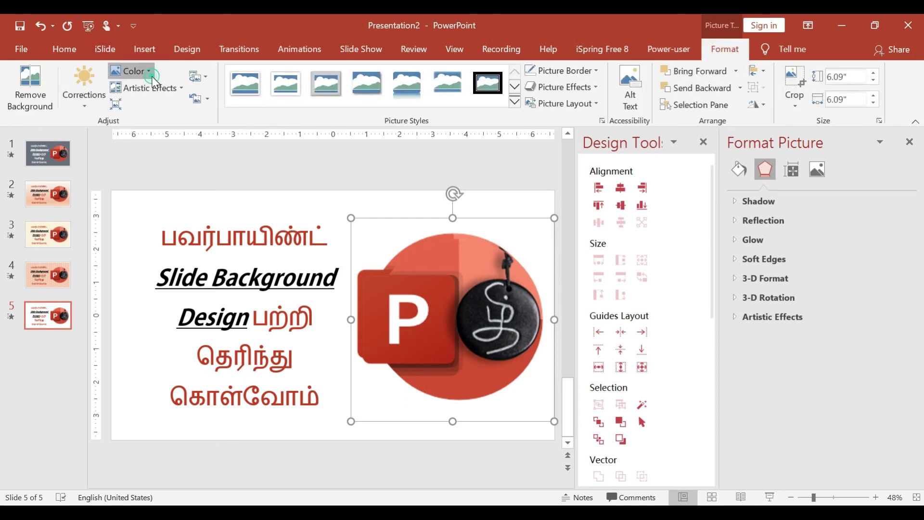
pyautogui.click(131, 70)
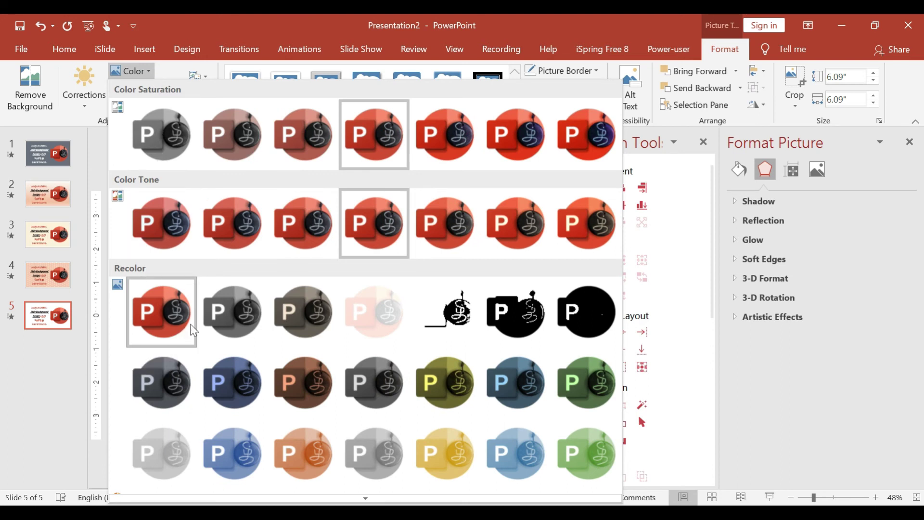
pyautogui.click(377, 317)
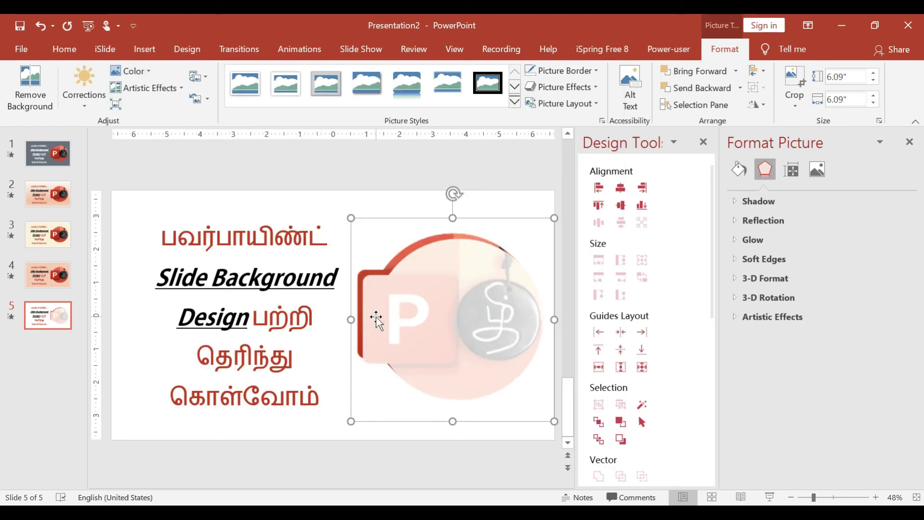
pyautogui.hotkey('ctrl', 'c')
pyautogui.click(523, 208)
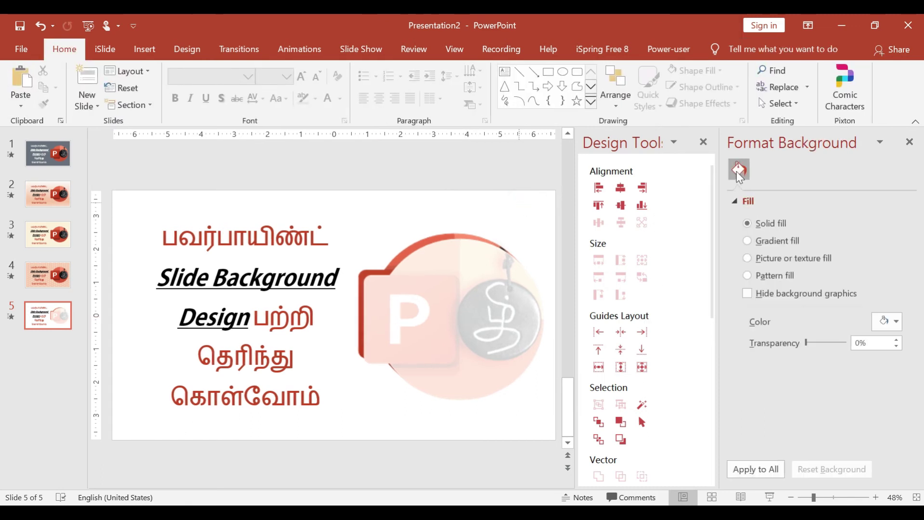
# - Fill the background with the clipboard logo picture, remove the faded copy, and tile it as texture
pyautogui.click(758, 262)
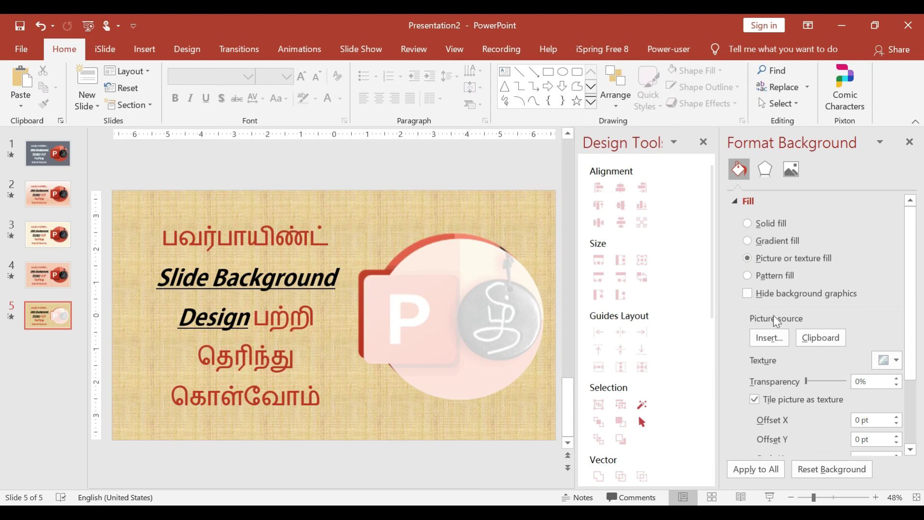
pyautogui.click(831, 341)
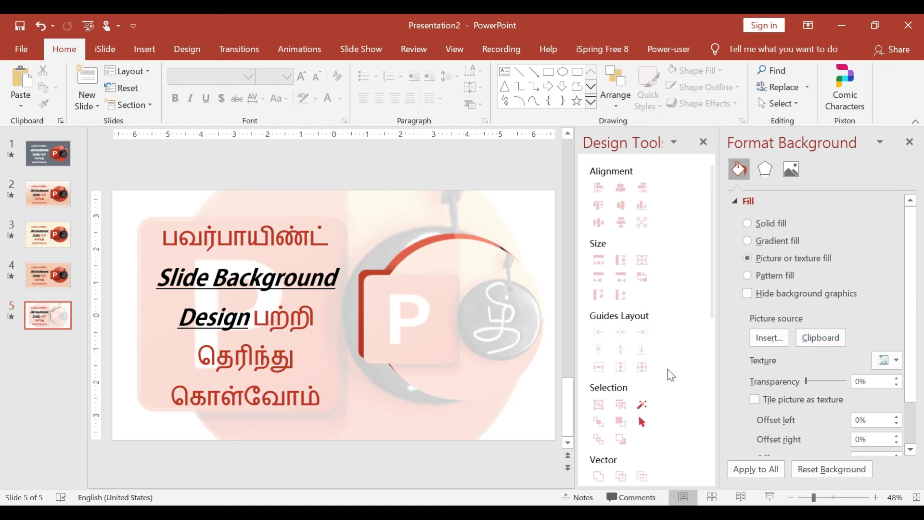
pyautogui.hotkey('ctrl', 'z')
pyautogui.hotkey('ctrl', 'z')
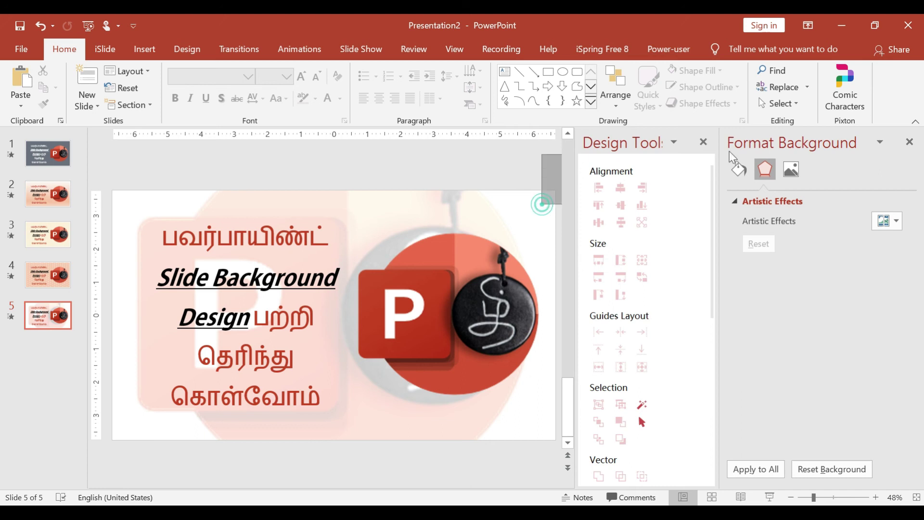
pyautogui.click(740, 170)
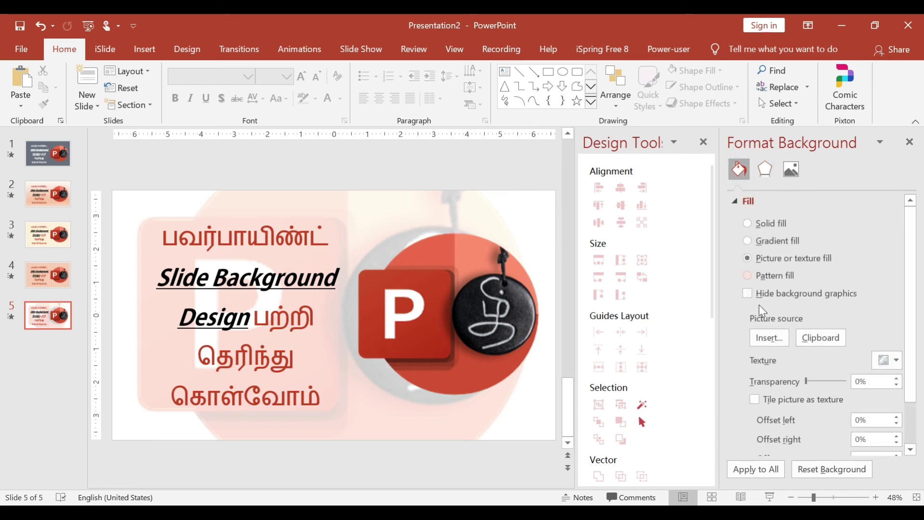
pyautogui.click(760, 401)
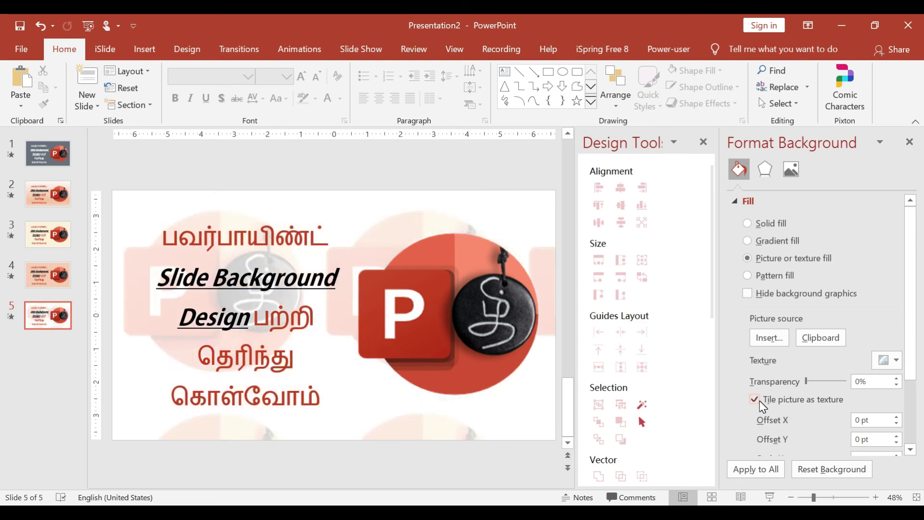
pyautogui.scroll(-3, 914, 410)
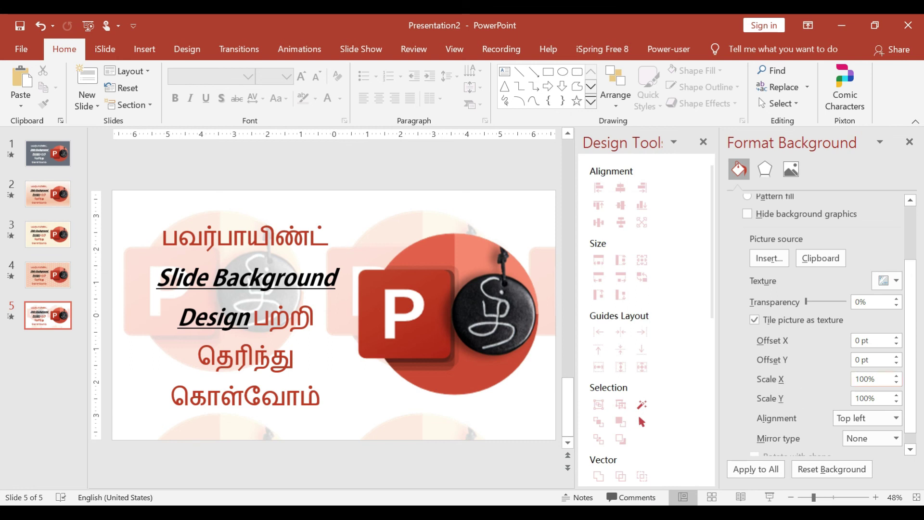
# - Set the tiled background's Scale X to 10%
pyautogui.click(896, 384)
pyautogui.click(897, 383)
pyautogui.click(897, 382)
pyautogui.click(897, 383)
pyautogui.click(897, 383)
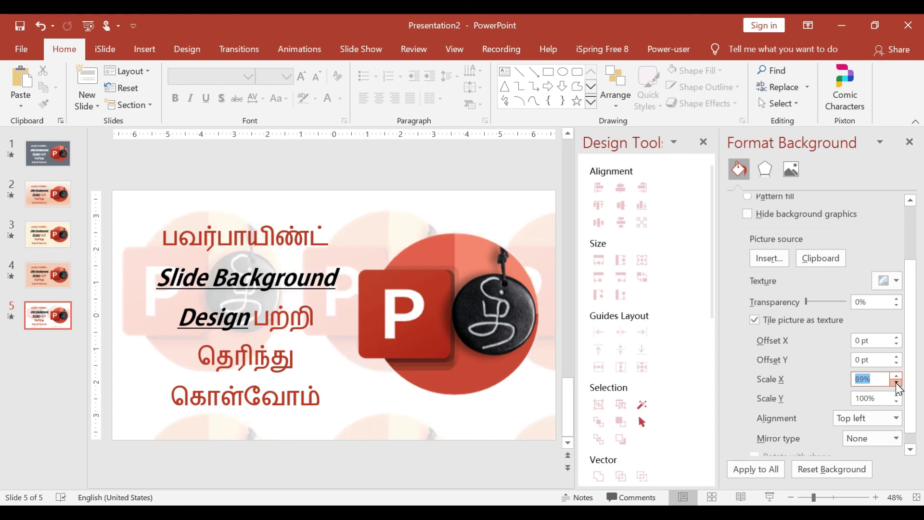
pyautogui.click(896, 383)
pyautogui.click(897, 382)
pyautogui.click(897, 383)
pyautogui.click(897, 383)
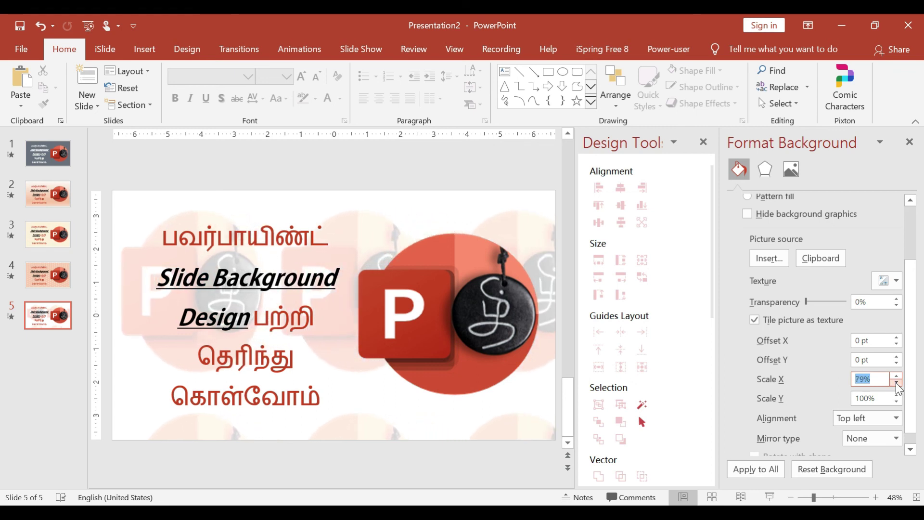
pyautogui.click(897, 383)
pyautogui.click(896, 383)
pyautogui.click(897, 383)
pyautogui.click(897, 382)
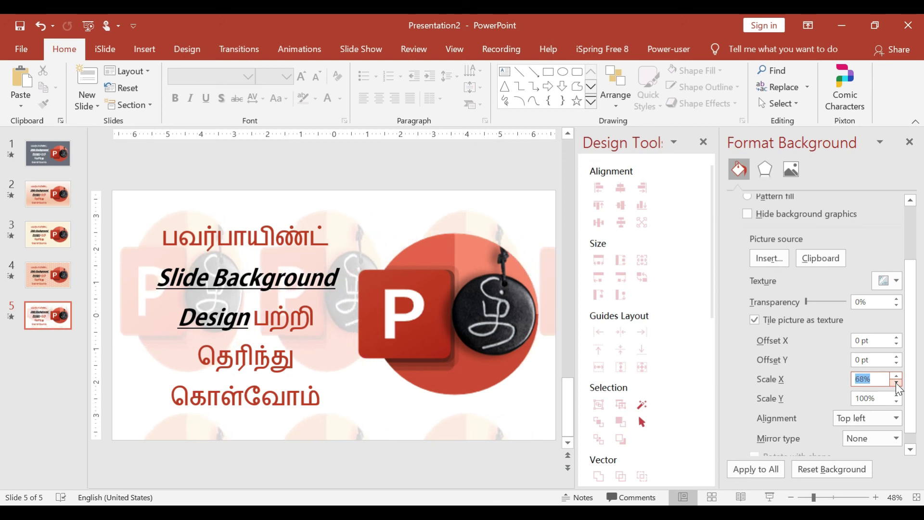
pyautogui.click(897, 383)
pyautogui.click(897, 383)
pyautogui.click(897, 383)
pyautogui.click(897, 383)
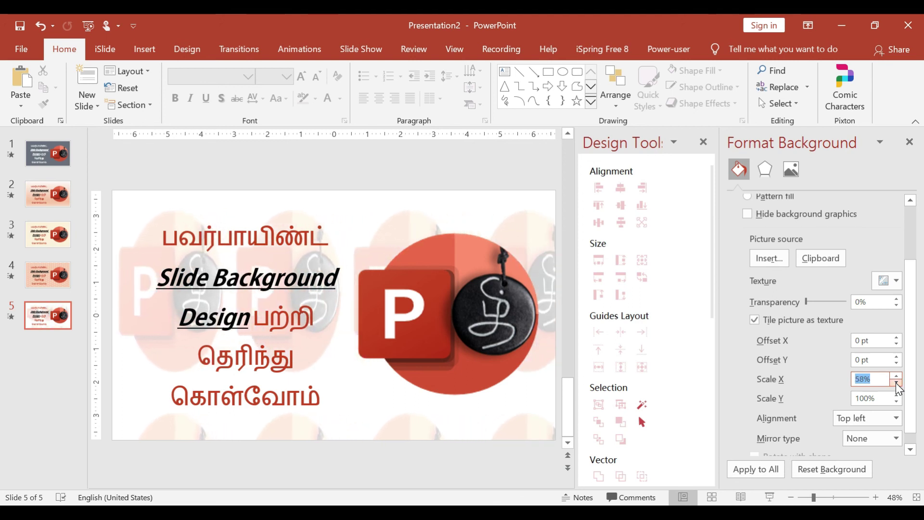
pyautogui.click(896, 383)
pyautogui.click(897, 382)
pyautogui.click(896, 383)
pyautogui.write('10%')
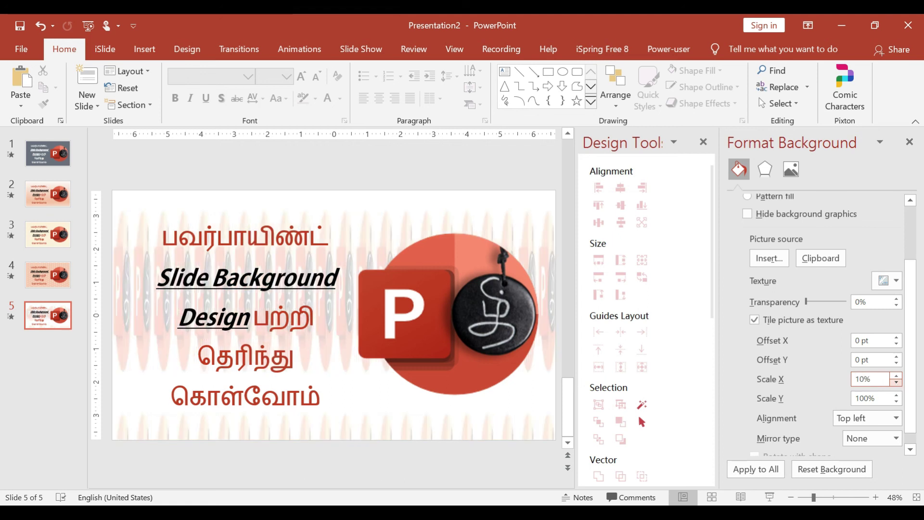
# - Set the tiled background's Scale Y to 10%
pyautogui.click(897, 403)
pyautogui.click(897, 403)
pyautogui.click(897, 402)
pyautogui.click(897, 403)
pyautogui.click(896, 402)
pyautogui.click(896, 402)
pyautogui.click(897, 403)
pyautogui.click(896, 402)
pyautogui.click(896, 402)
pyautogui.click(897, 403)
pyautogui.click(896, 403)
pyautogui.click(896, 403)
pyautogui.click(897, 402)
pyautogui.click(897, 403)
pyautogui.click(896, 402)
pyautogui.click(896, 402)
pyautogui.click(897, 403)
pyautogui.click(897, 402)
pyautogui.write('1')
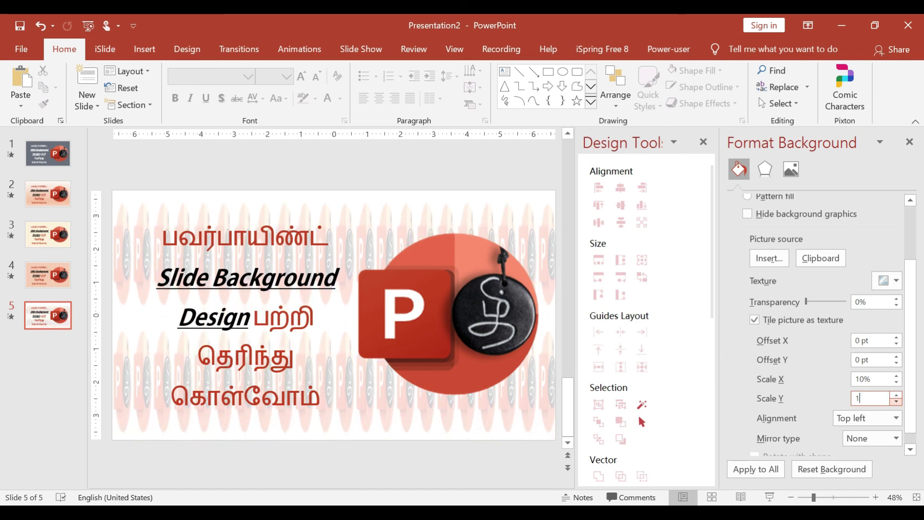
pyautogui.write('0')
pyautogui.press('Return')
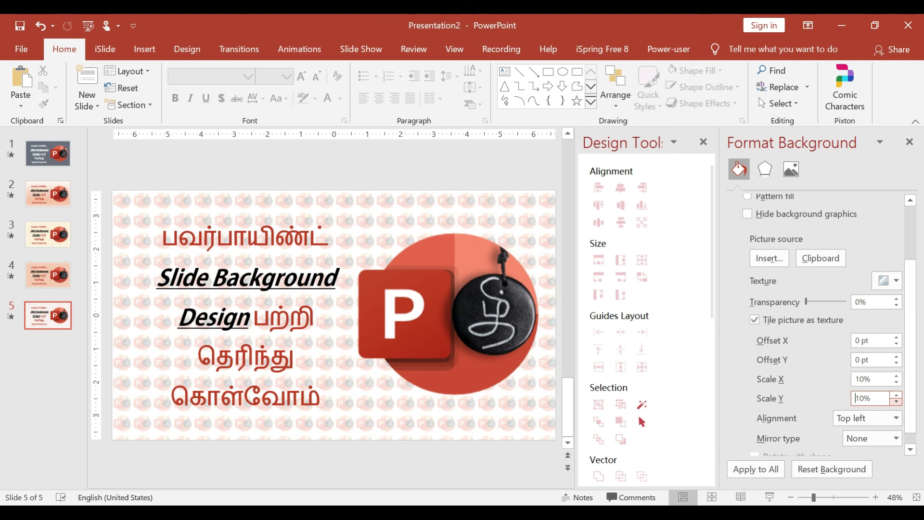